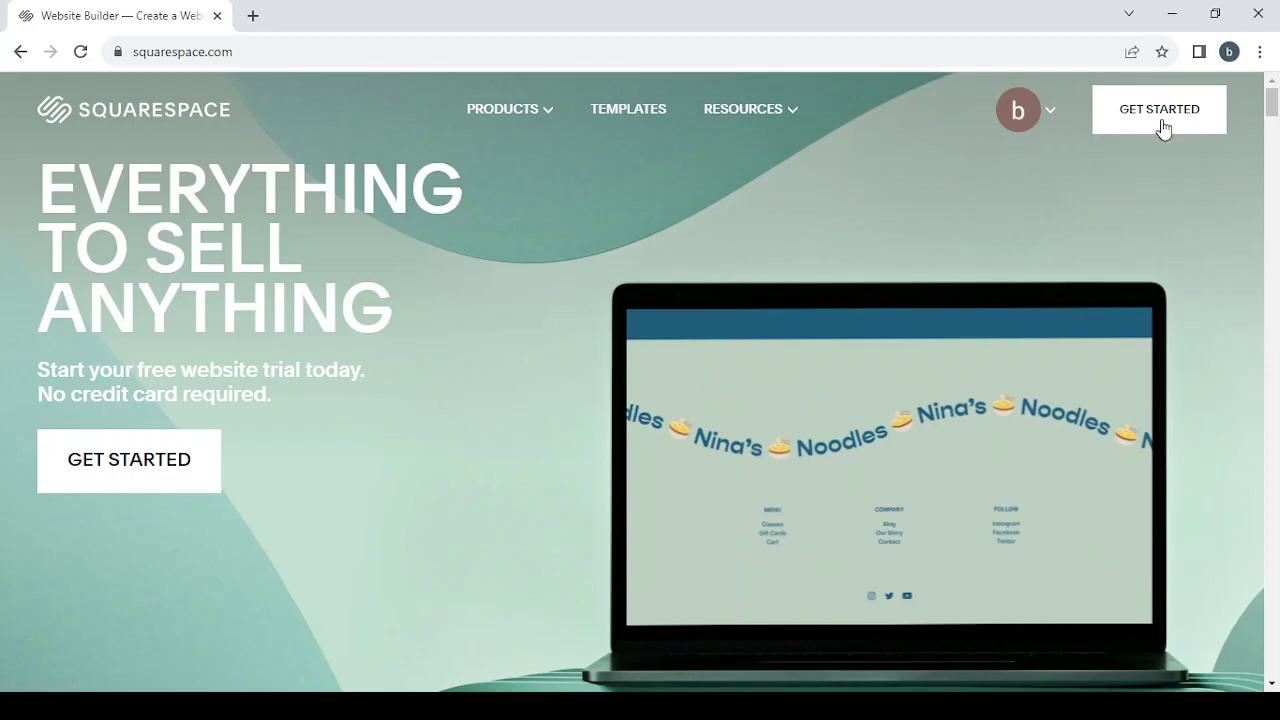
Open the template gallery and glance through the unfiltered Popular Designs list.
{"action": "left_click", "coordinate": [628, 108]}
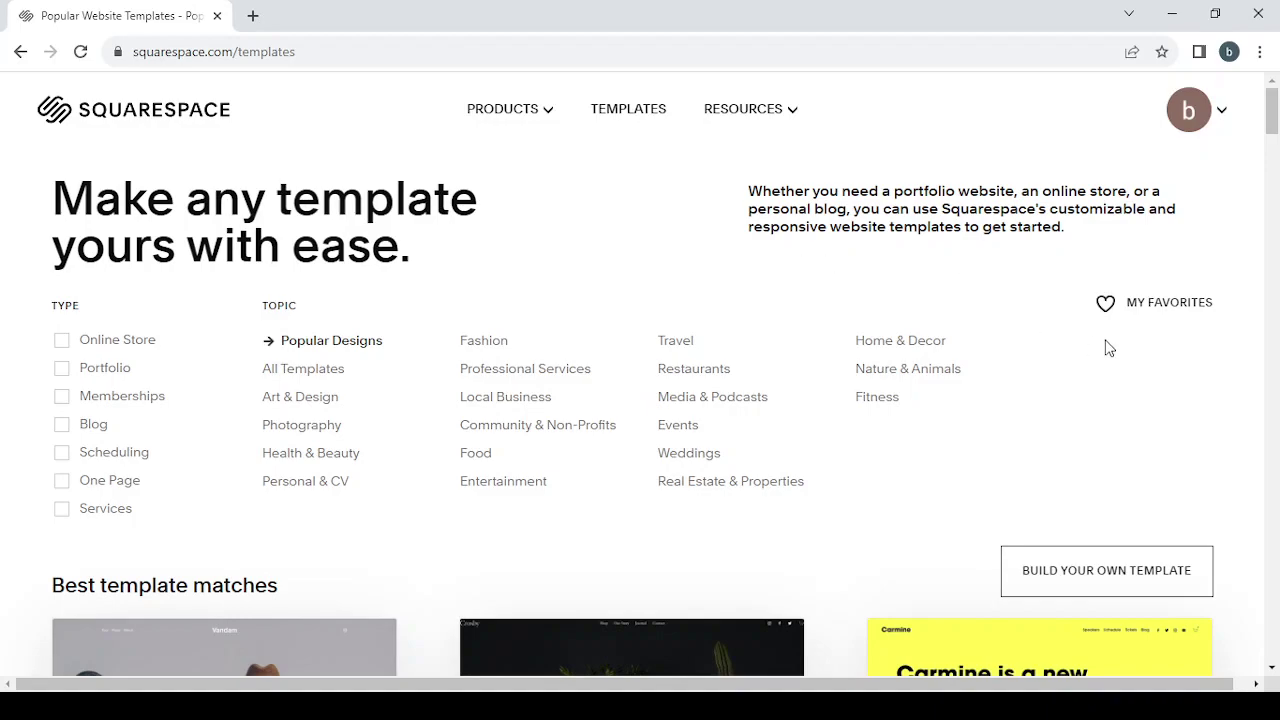
{"action": "scroll", "coordinate": [1224, 393], "scroll_direction": "down", "scroll_amount": 1}
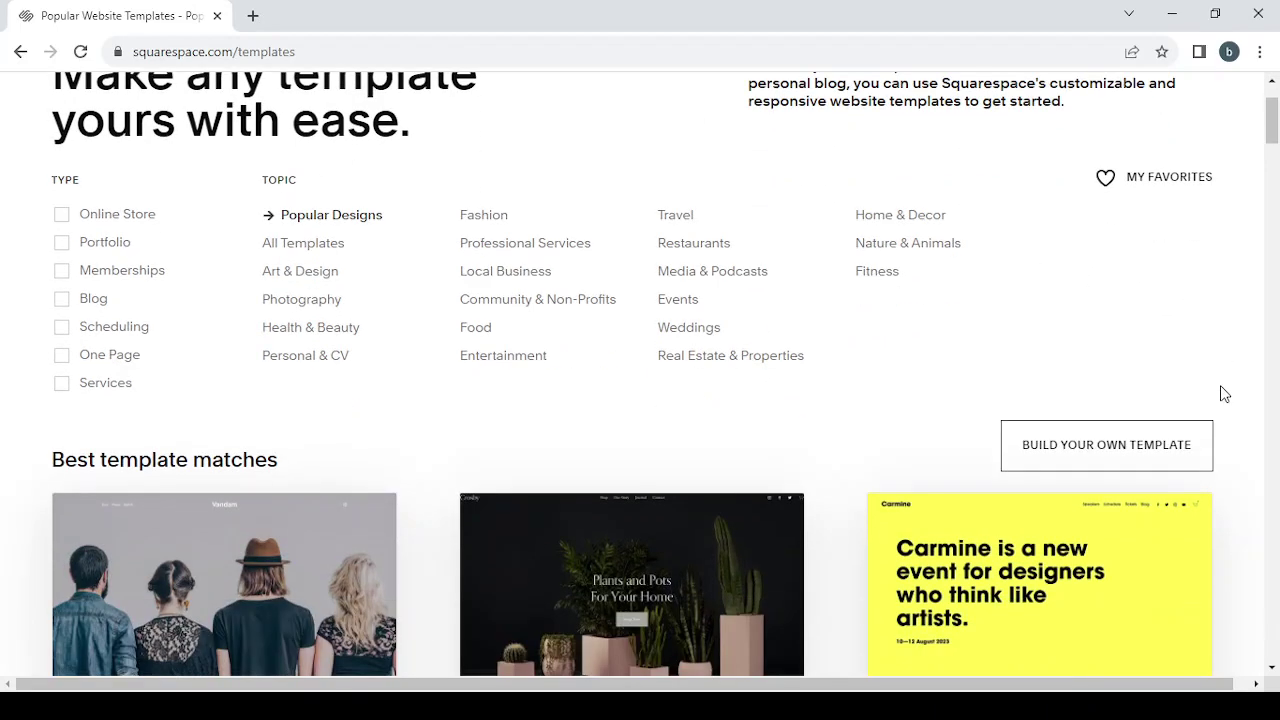
{"action": "scroll", "coordinate": [1224, 393], "scroll_direction": "up", "scroll_amount": 1}
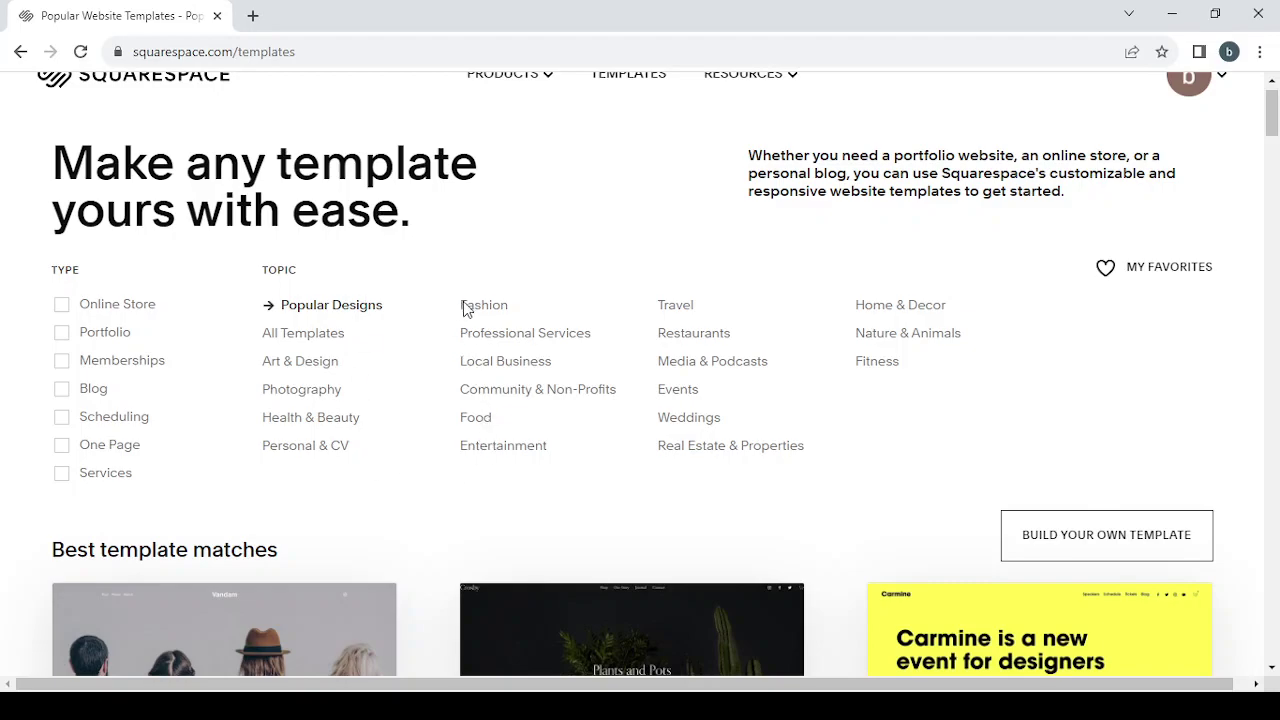
Filter templates to Media & Podcasts and browse results like Meriden, Sundew, Manual and Paloma.
{"action": "left_click", "coordinate": [703, 371]}
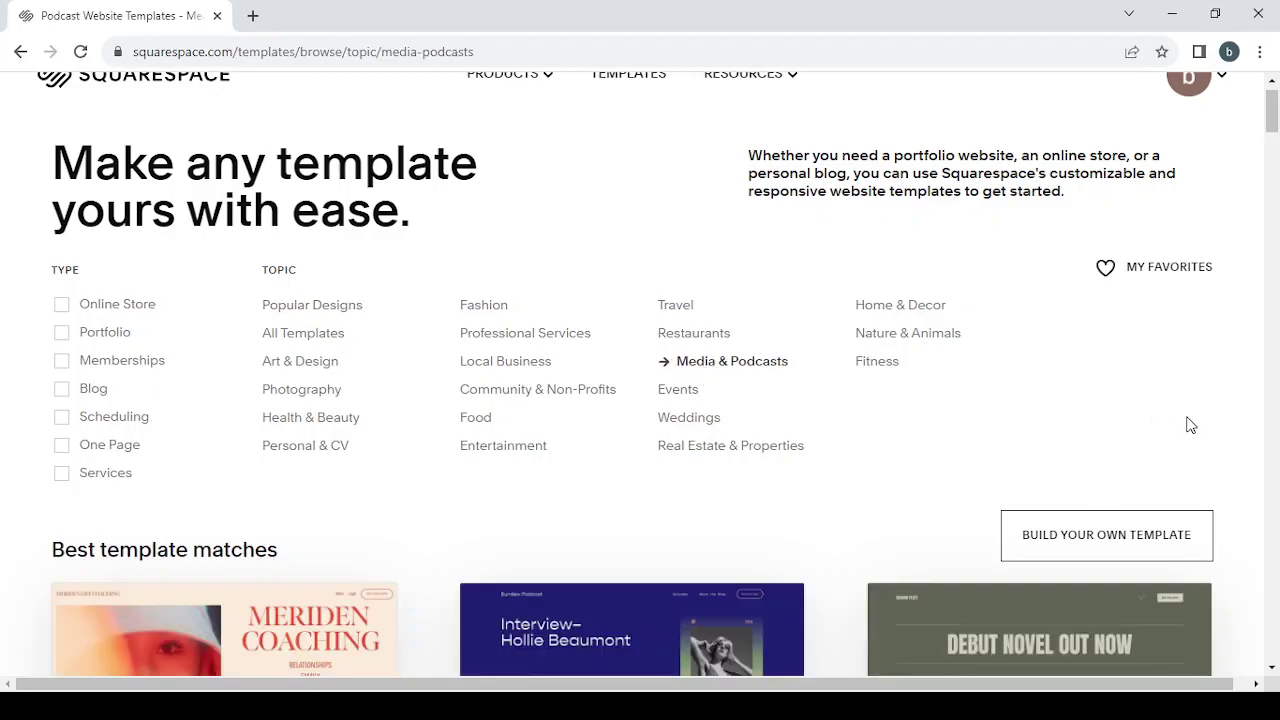
{"action": "scroll", "coordinate": [1190, 425], "scroll_direction": "down", "scroll_amount": 2}
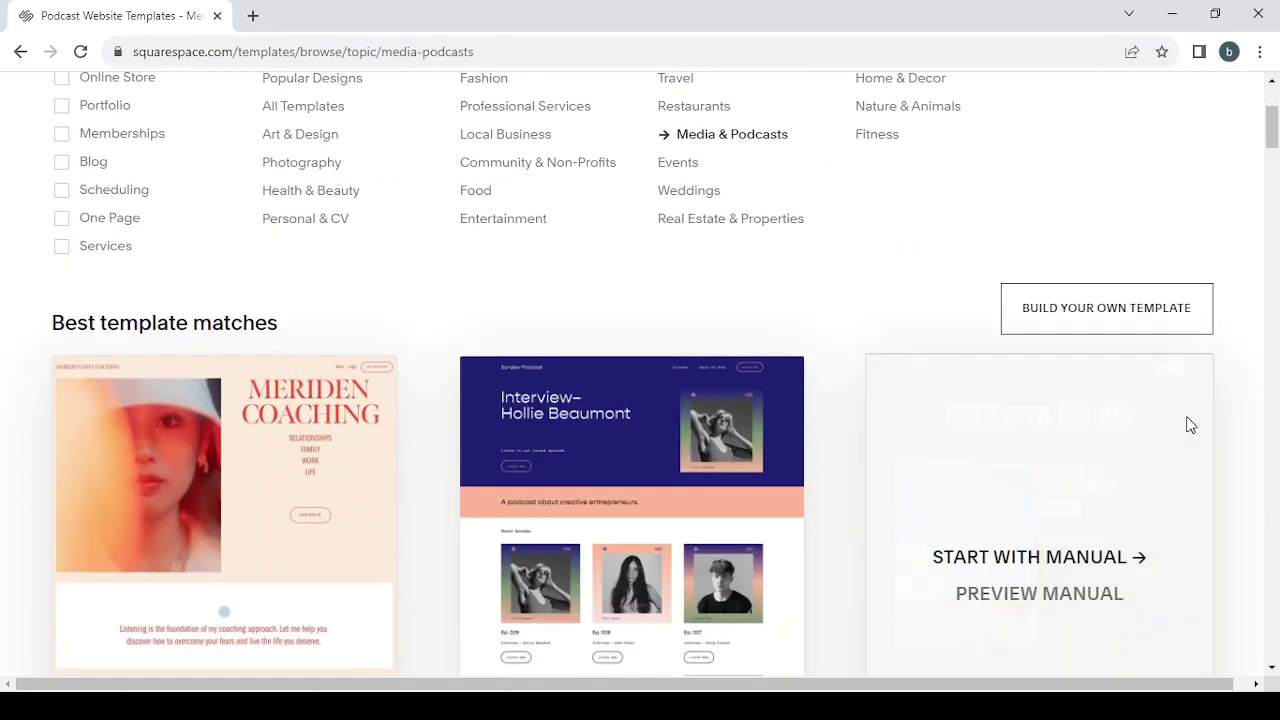
{"action": "scroll", "coordinate": [1240, 425], "scroll_direction": "down", "scroll_amount": 3}
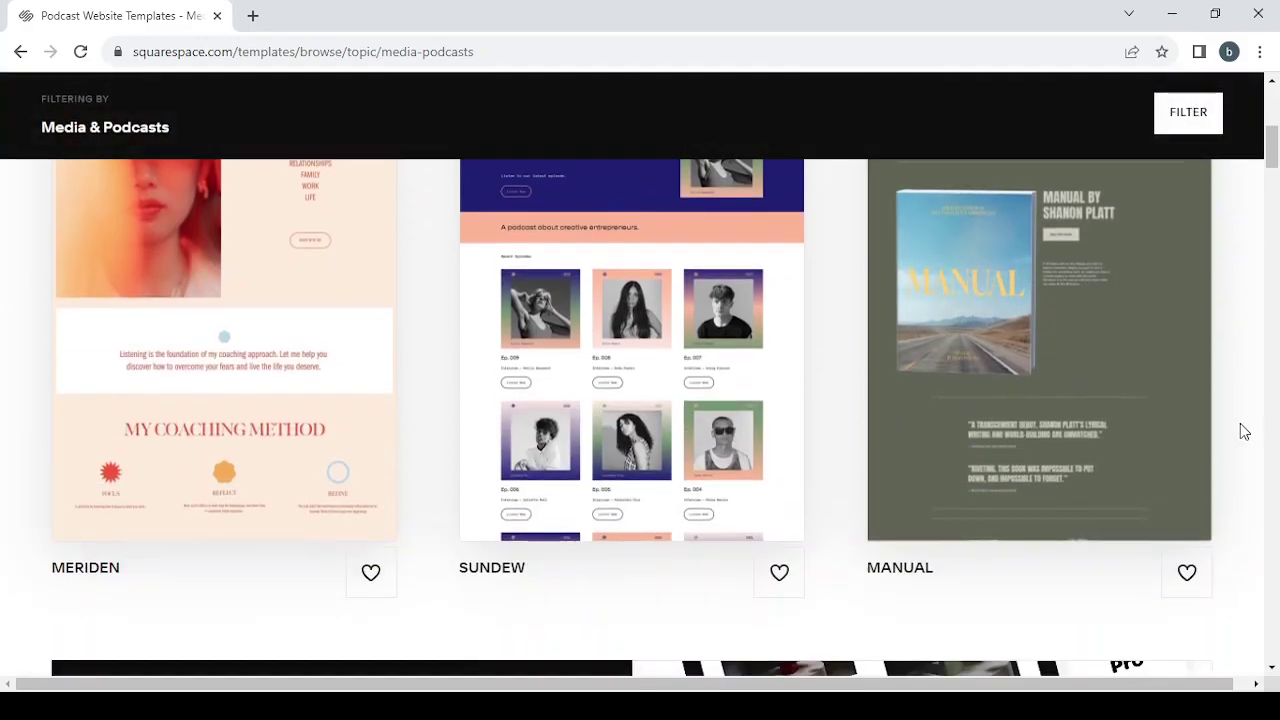
{"action": "scroll", "coordinate": [1241, 430], "scroll_direction": "down", "scroll_amount": 5}
{"action": "scroll", "coordinate": [1241, 430], "scroll_direction": "up", "scroll_amount": 3}
{"action": "scroll", "coordinate": [1241, 430], "scroll_direction": "down", "scroll_amount": 2}
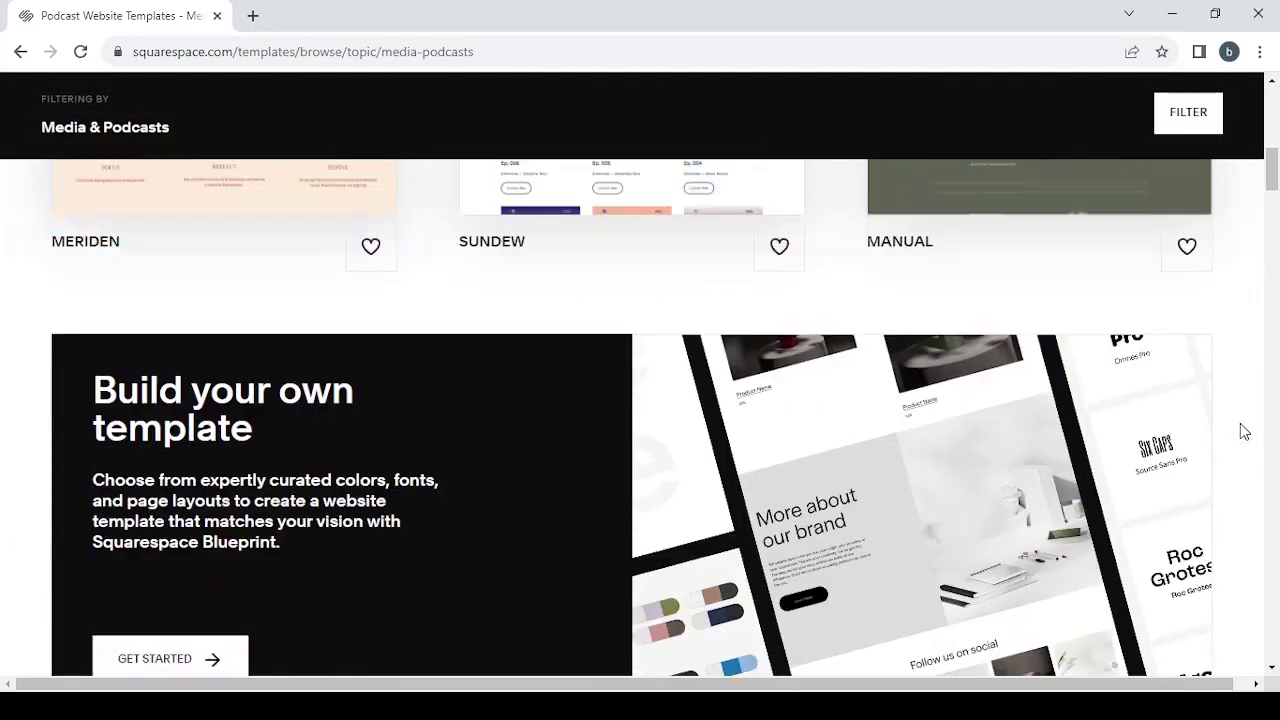
{"action": "scroll", "coordinate": [1241, 430], "scroll_direction": "down", "scroll_amount": 1}
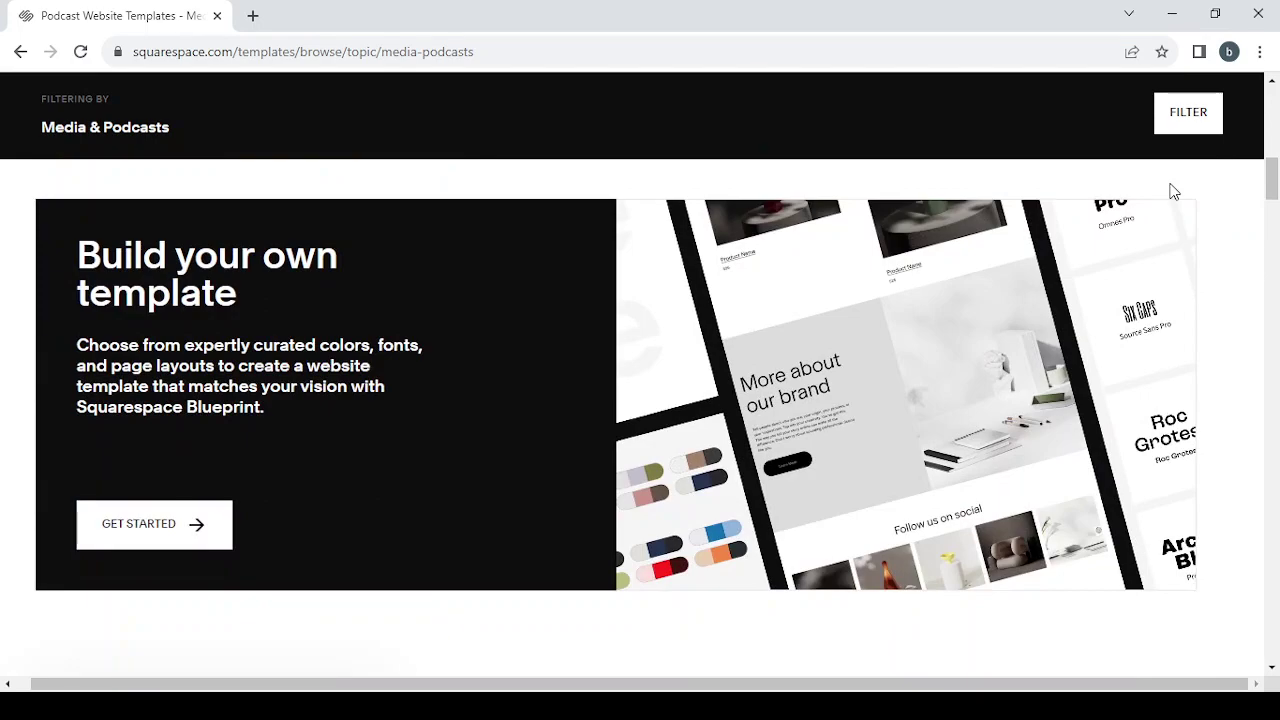
{"action": "scroll", "coordinate": [1174, 191], "scroll_direction": "up", "scroll_amount": 2}
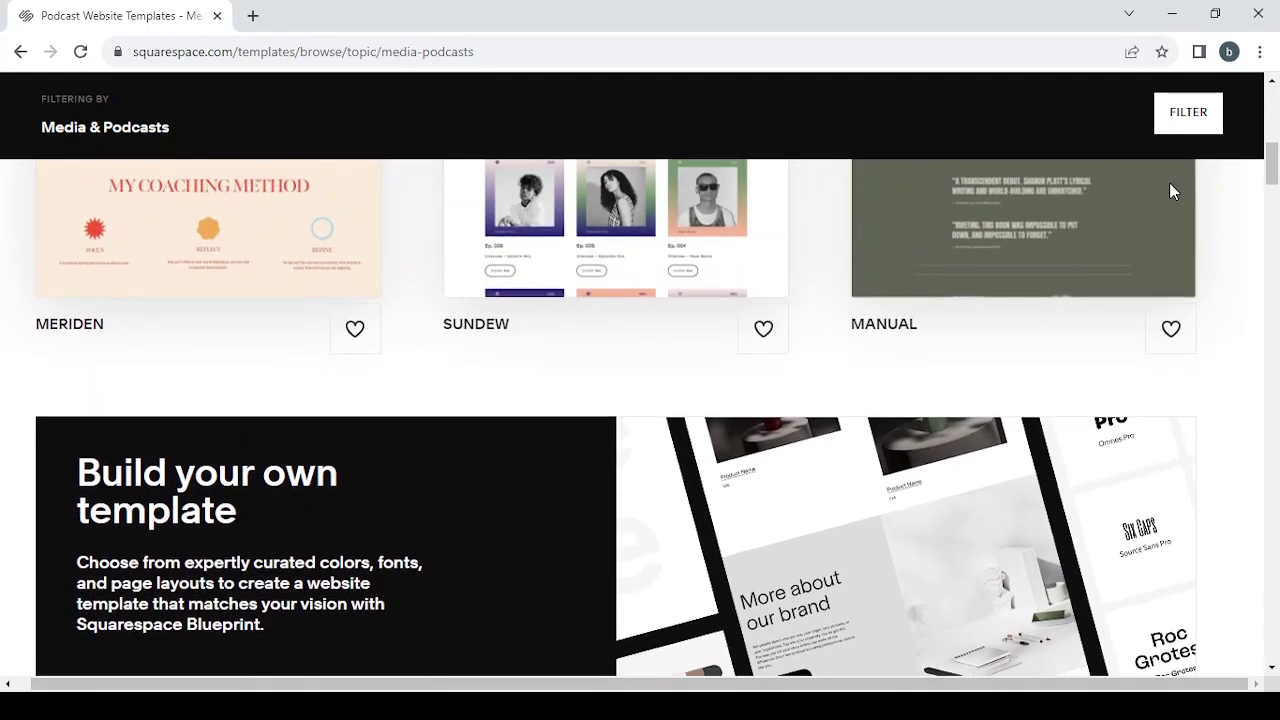
{"action": "scroll", "coordinate": [1174, 191], "scroll_direction": "up", "scroll_amount": 1}
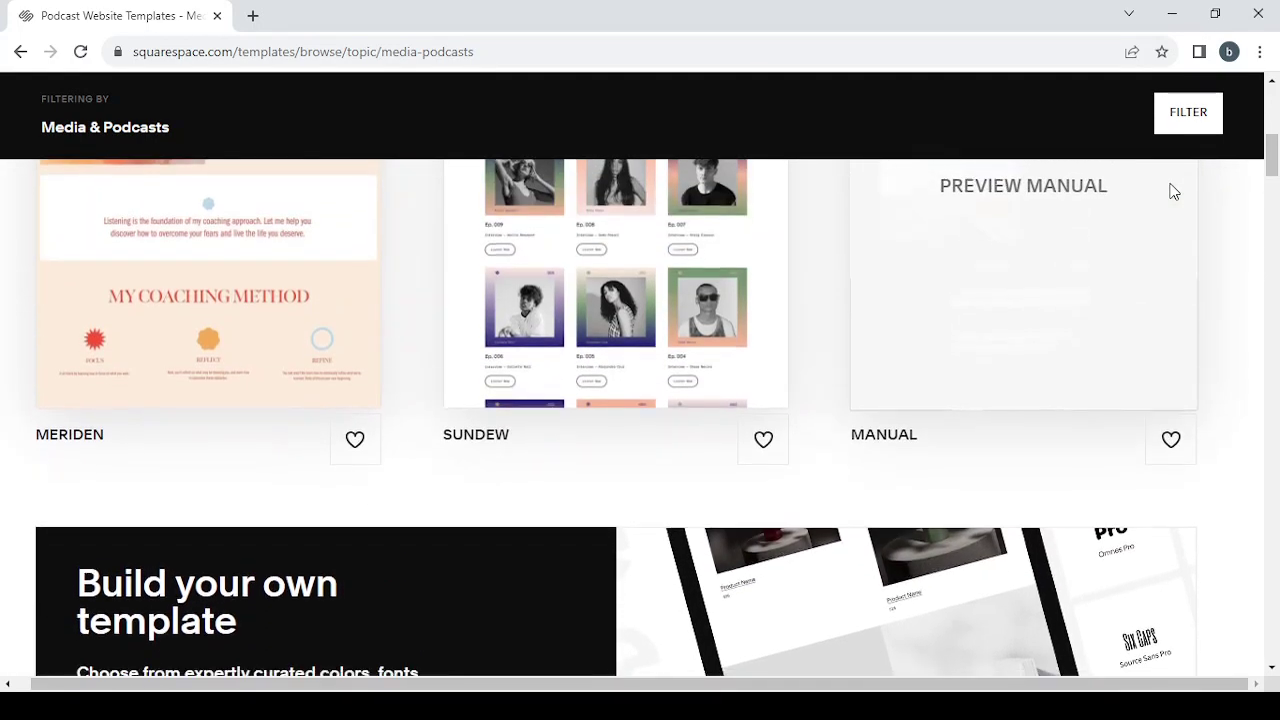
{"action": "scroll", "coordinate": [1174, 191], "scroll_direction": "down", "scroll_amount": 2}
{"action": "scroll", "coordinate": [966, 315], "scroll_direction": "down", "scroll_amount": 1}
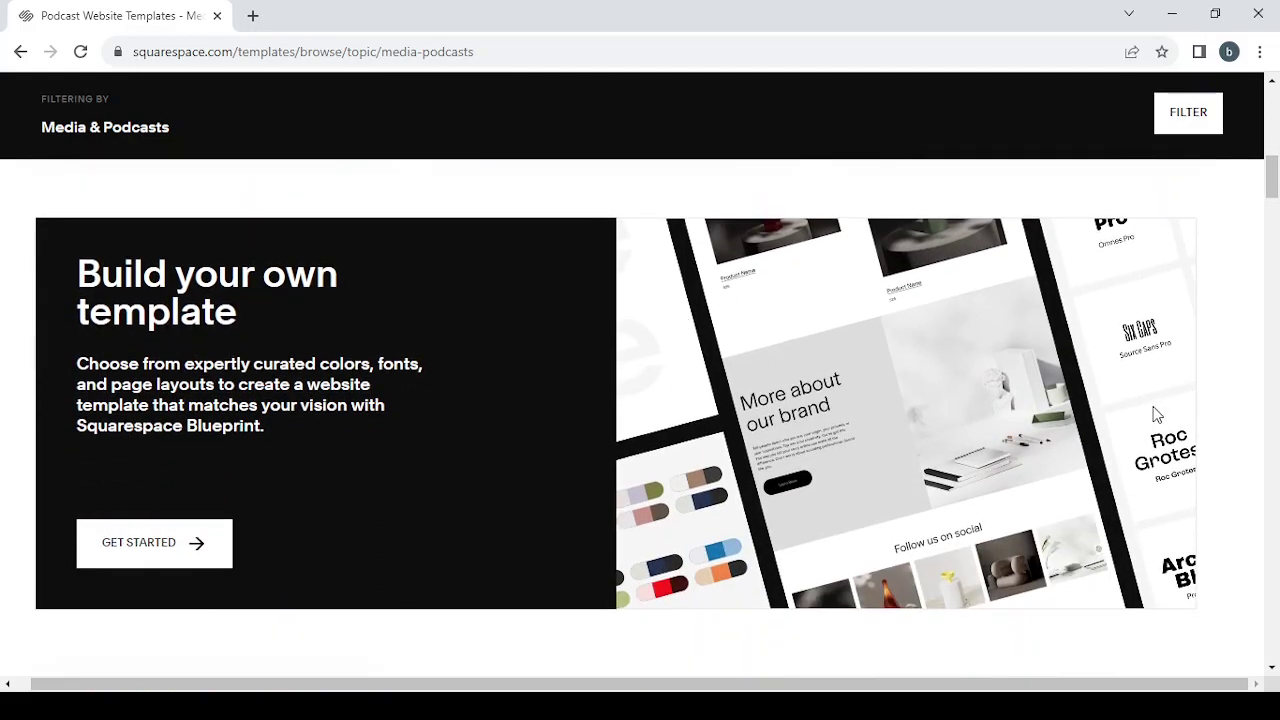
{"action": "scroll", "coordinate": [1273, 528], "scroll_direction": "down", "scroll_amount": 4}
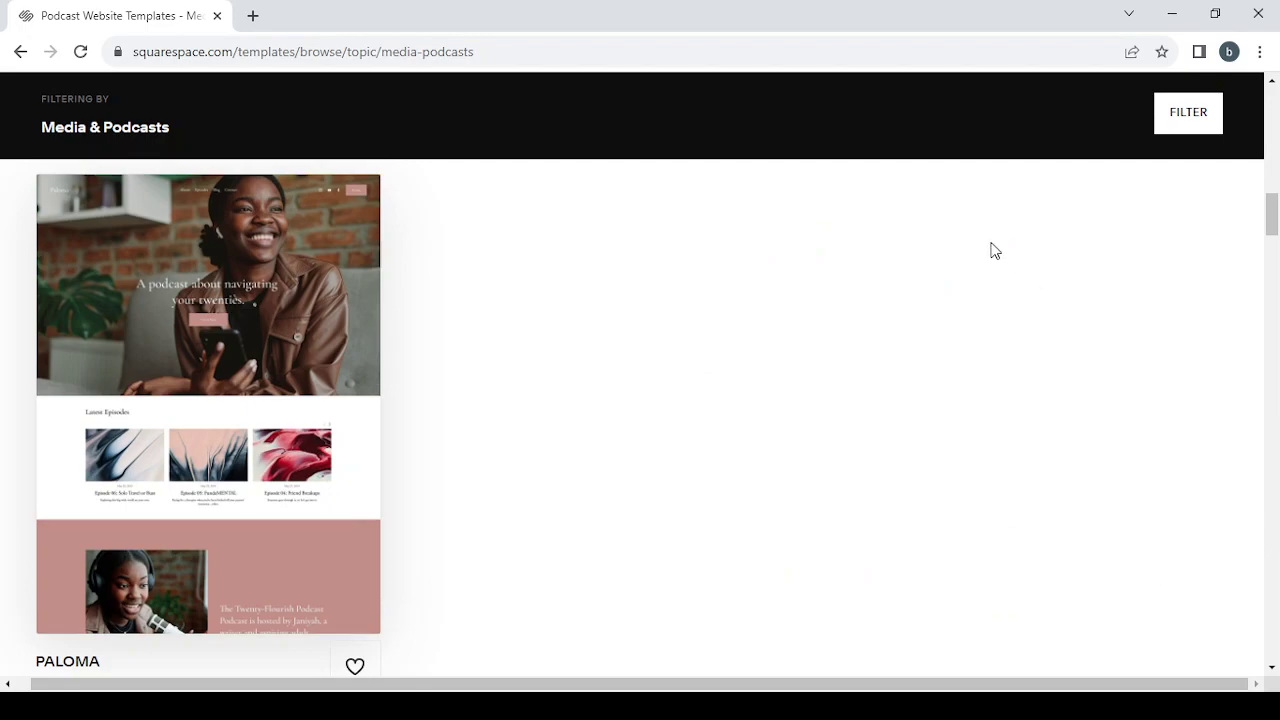
{"action": "scroll", "coordinate": [987, 242], "scroll_direction": "up", "scroll_amount": 10}
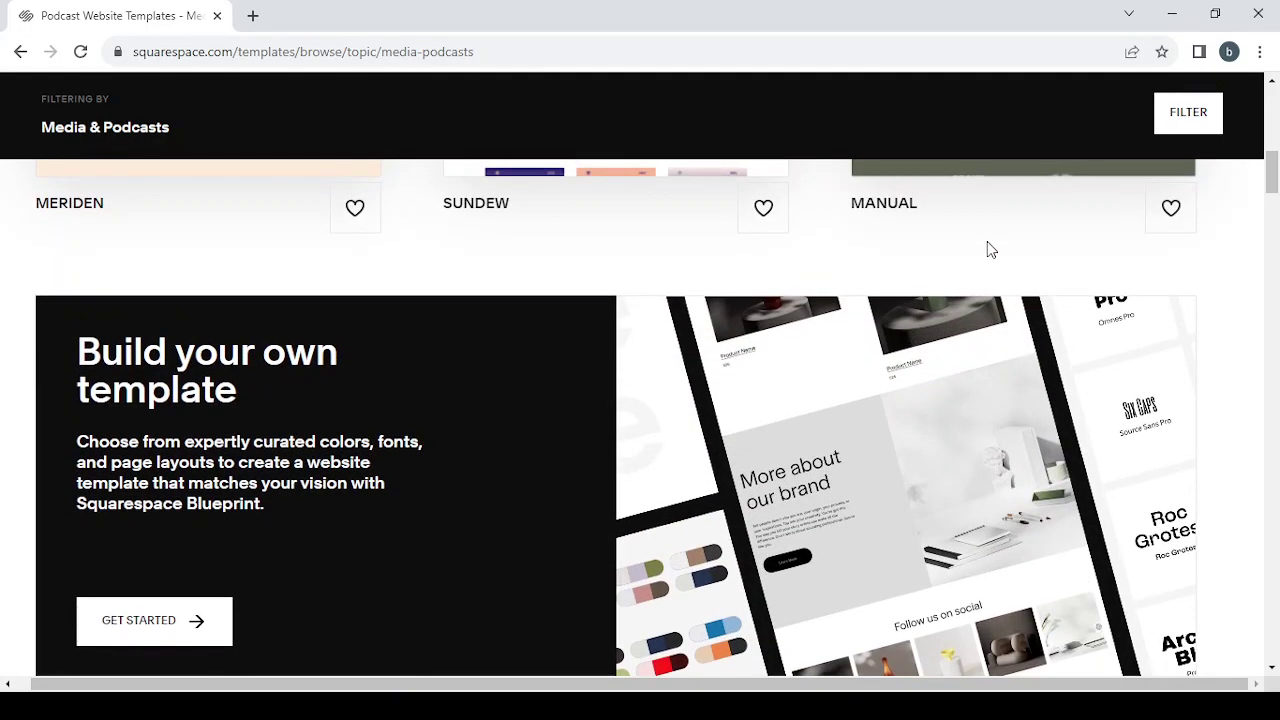
{"action": "scroll", "coordinate": [987, 248], "scroll_direction": "up", "scroll_amount": 2}
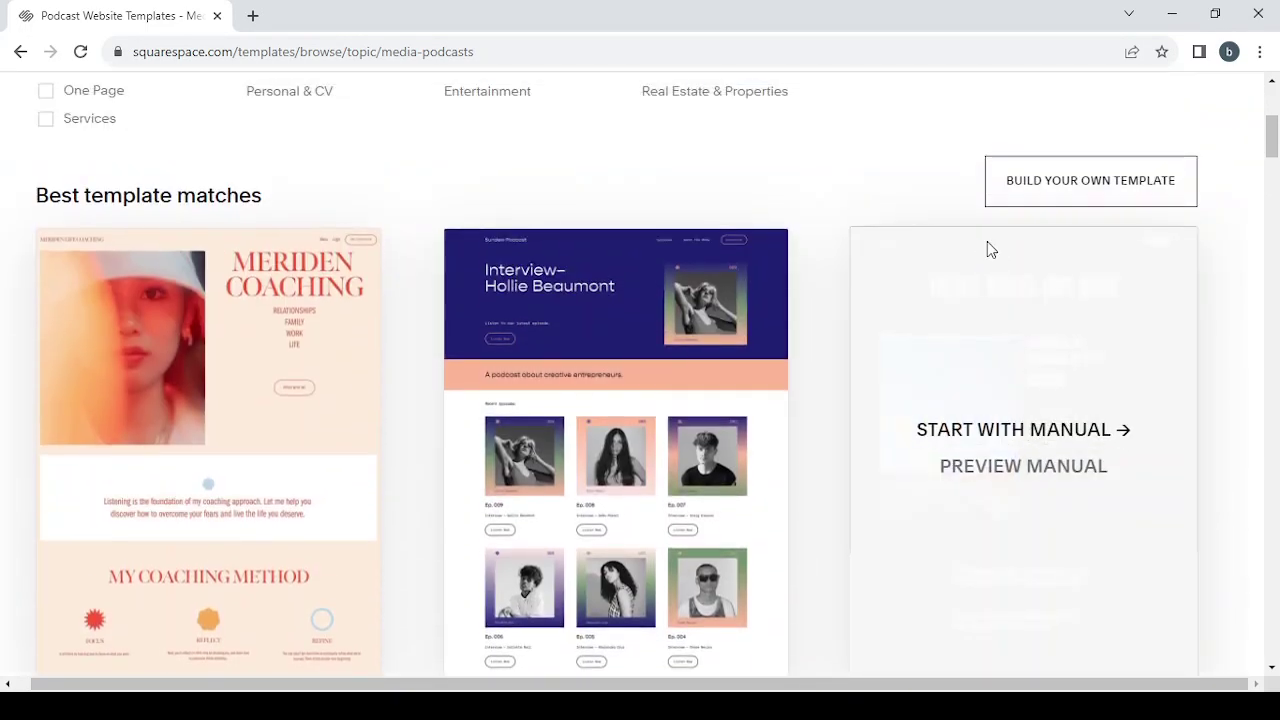
{"action": "scroll", "coordinate": [987, 249], "scroll_direction": "up", "scroll_amount": 2}
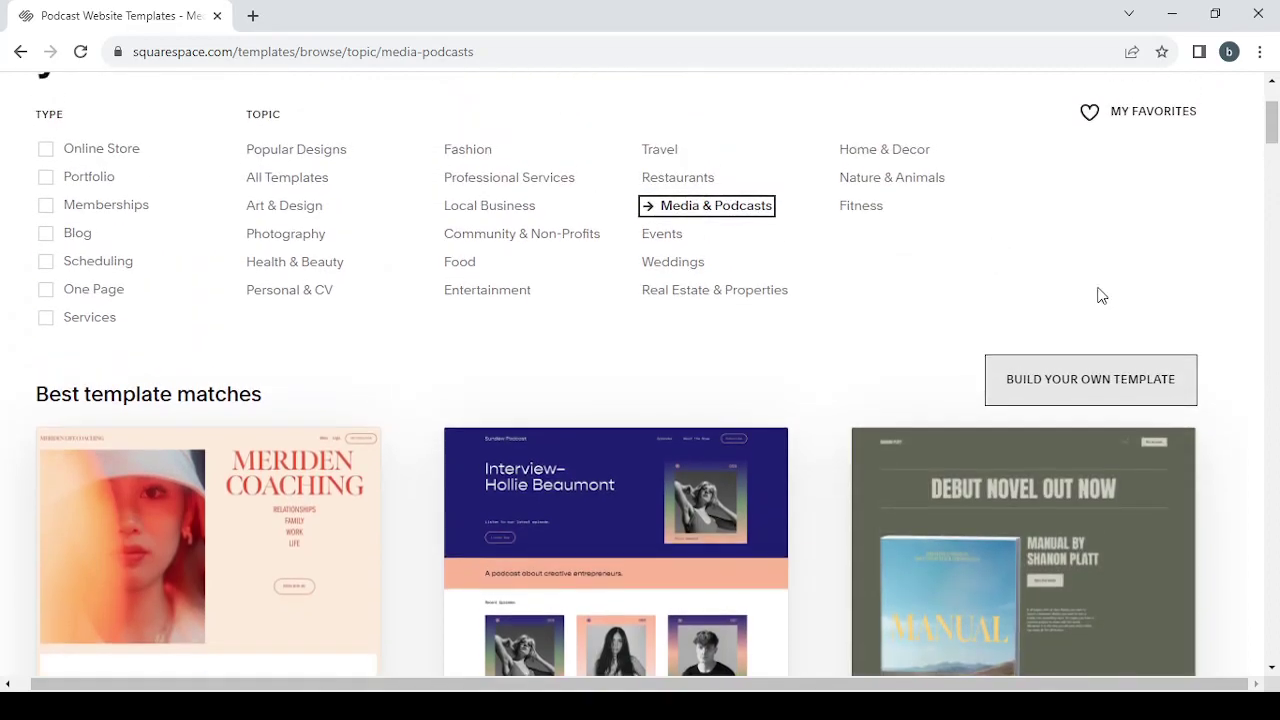
{"action": "scroll", "coordinate": [1206, 439], "scroll_direction": "down", "scroll_amount": 3}
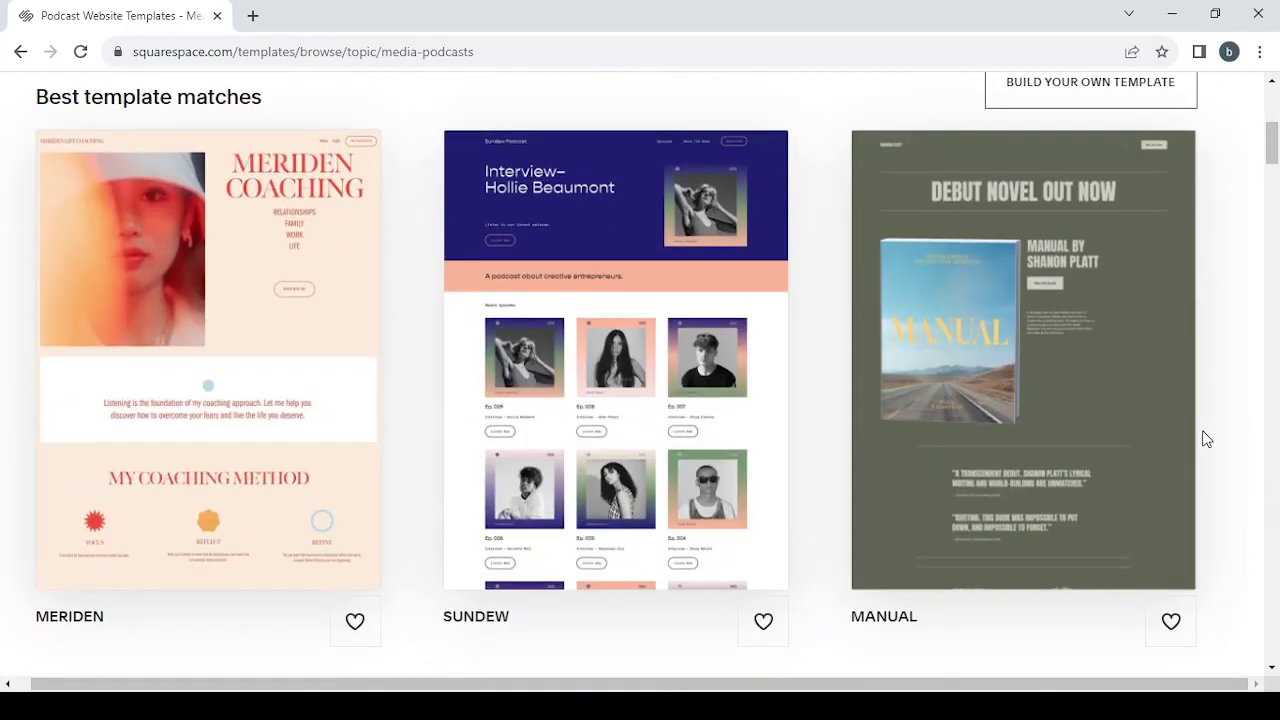
{"action": "scroll", "coordinate": [1206, 439], "scroll_direction": "down", "scroll_amount": 10}
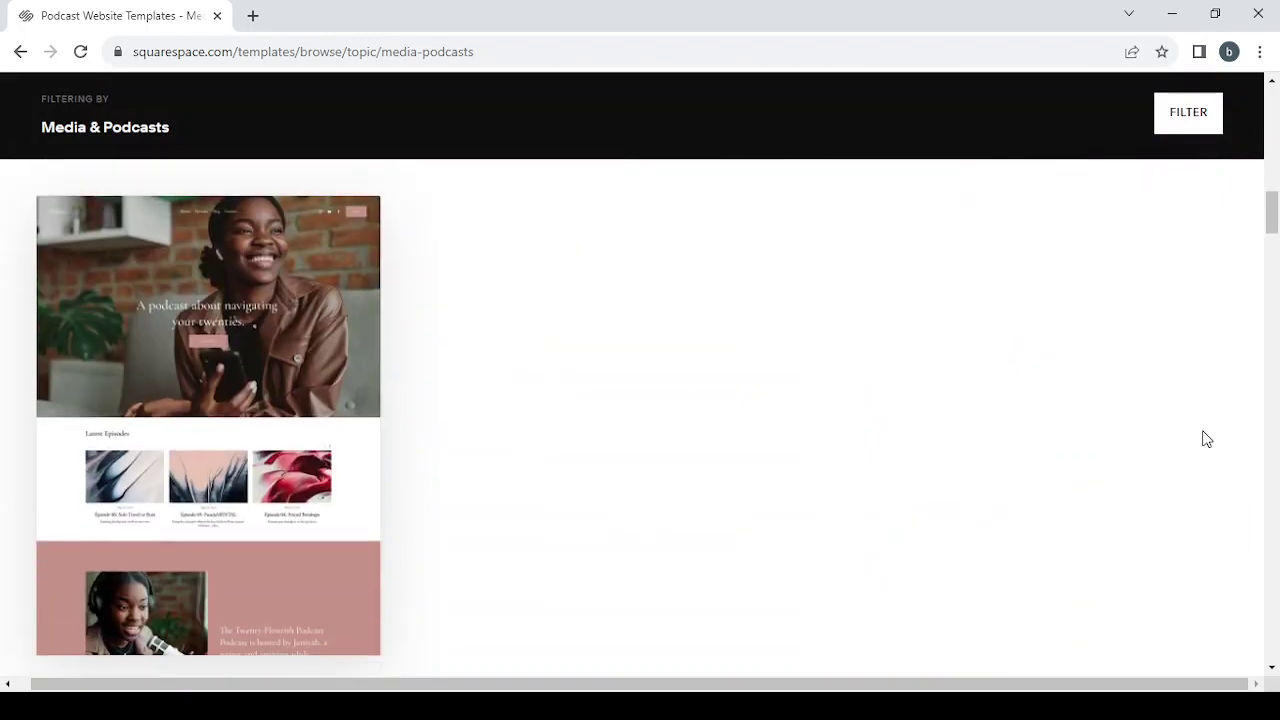
Scroll down through the Media & Podcasts template grid.
{"action": "scroll", "coordinate": [1206, 439], "scroll_direction": "down", "scroll_amount": 4}
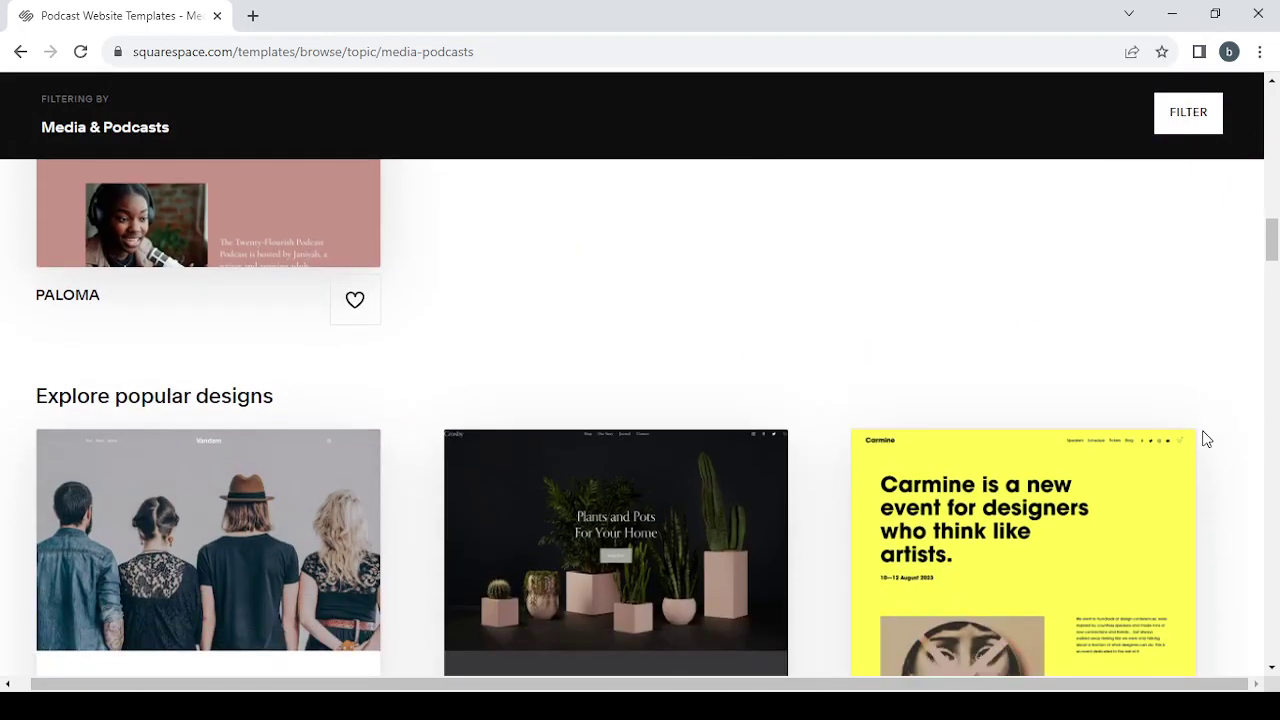
{"action": "scroll", "coordinate": [1206, 439], "scroll_direction": "down", "scroll_amount": 14}
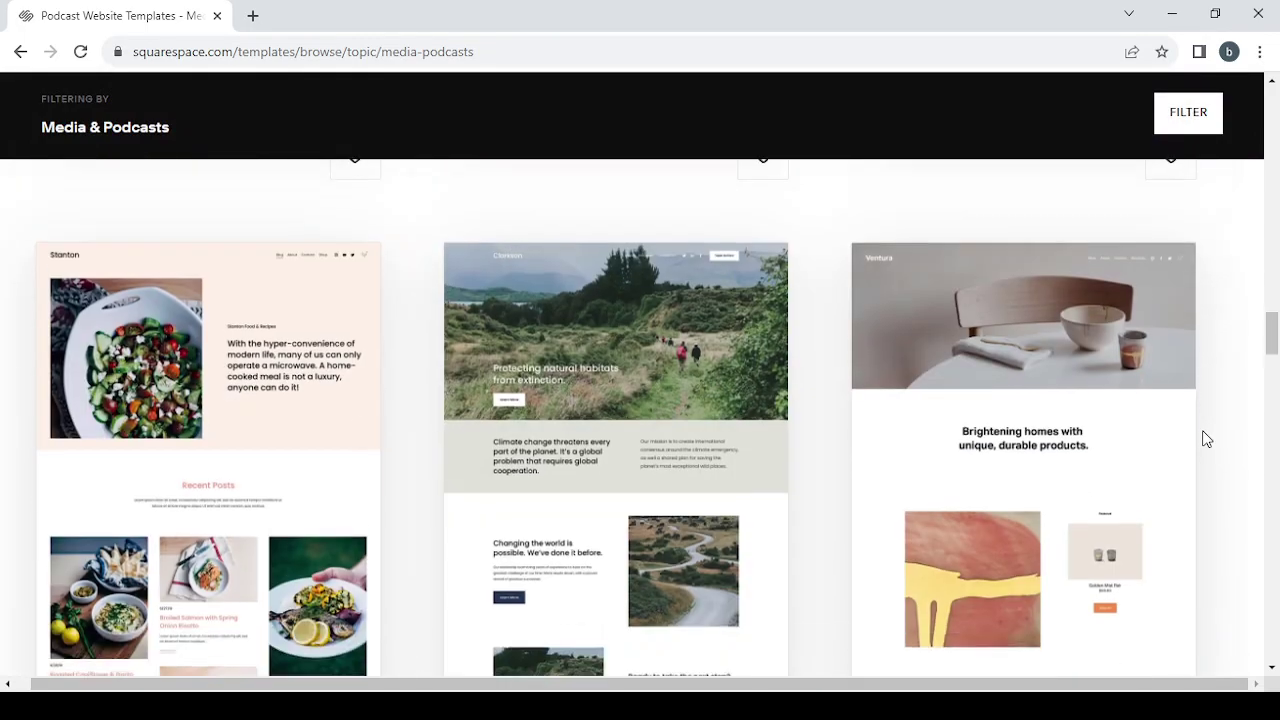
{"action": "scroll", "coordinate": [1206, 439], "scroll_direction": "down", "scroll_amount": 4}
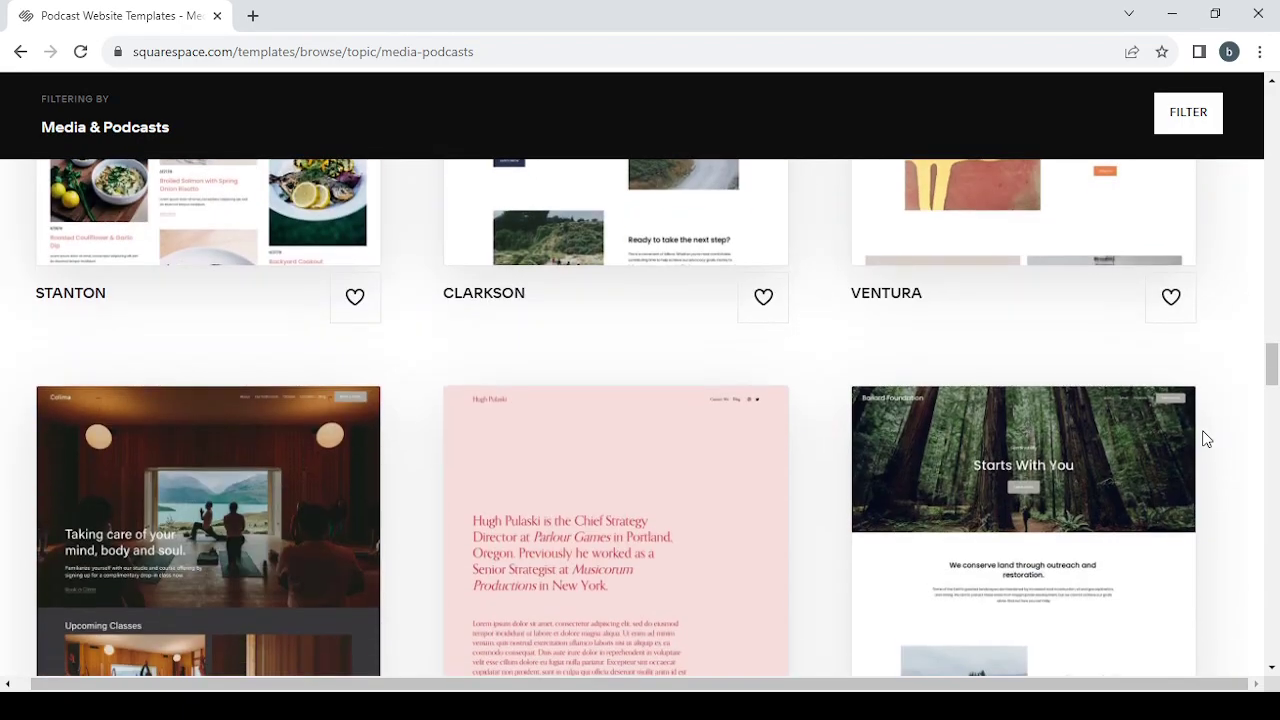
{"action": "scroll", "coordinate": [1206, 439], "scroll_direction": "down", "scroll_amount": 6}
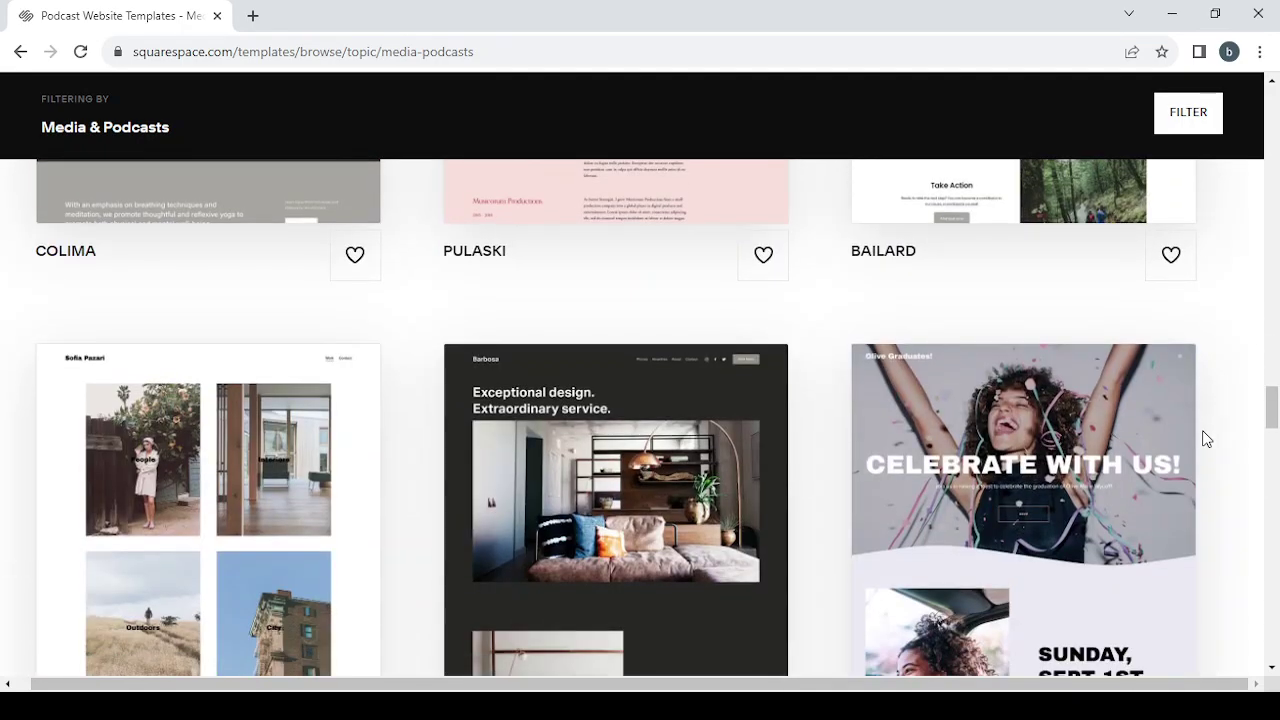
{"action": "scroll", "coordinate": [1206, 439], "scroll_direction": "down", "scroll_amount": 2}
{"action": "scroll", "coordinate": [1206, 439], "scroll_direction": "up", "scroll_amount": 1}
{"action": "scroll", "coordinate": [1206, 439], "scroll_direction": "down", "scroll_amount": 2}
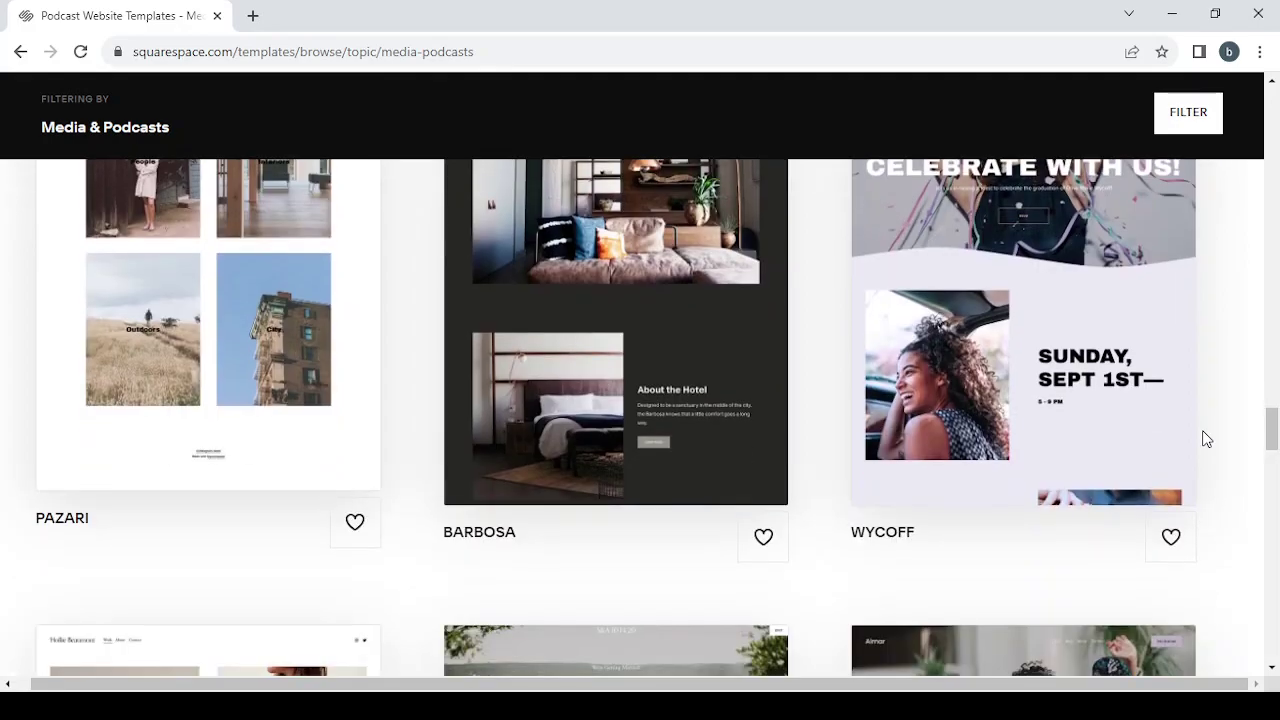
{"action": "scroll", "coordinate": [1206, 439], "scroll_direction": "down", "scroll_amount": 4}
{"action": "scroll", "coordinate": [1206, 439], "scroll_direction": "down", "scroll_amount": 2}
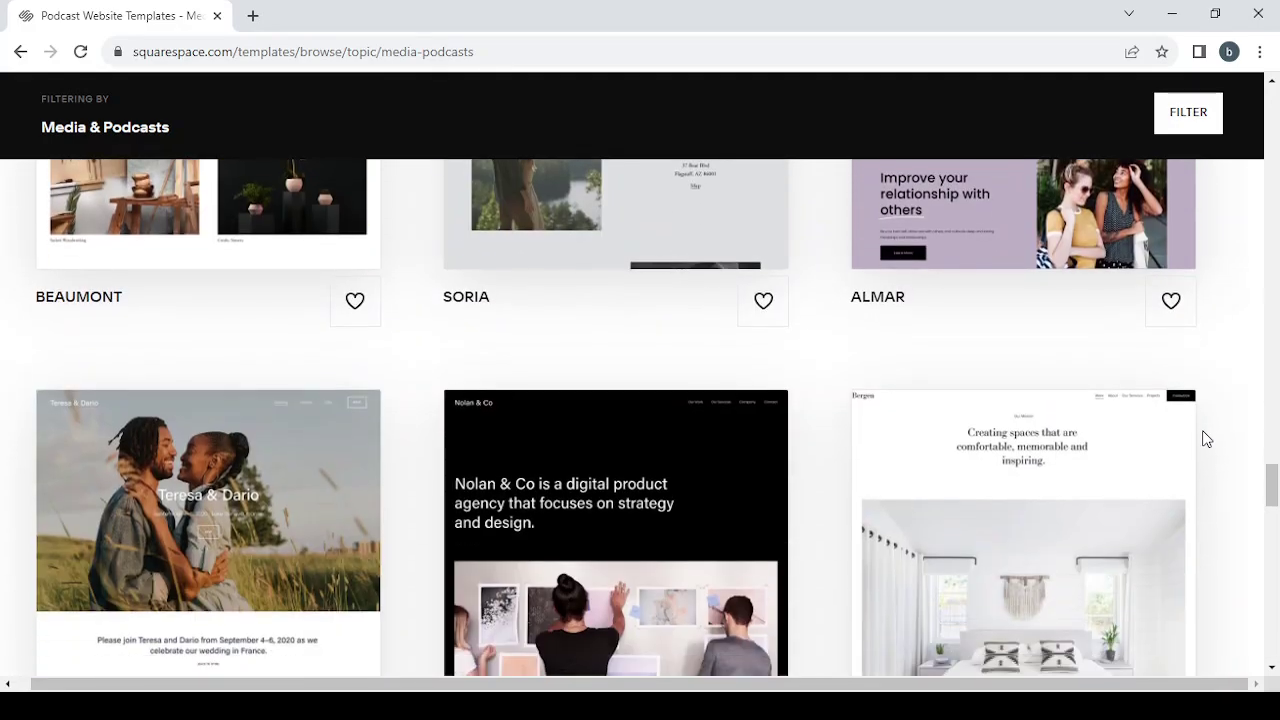
{"action": "scroll", "coordinate": [1206, 439], "scroll_direction": "down", "scroll_amount": 3}
{"action": "scroll", "coordinate": [1206, 439], "scroll_direction": "down", "scroll_amount": 3}
{"action": "scroll", "coordinate": [1206, 439], "scroll_direction": "down", "scroll_amount": 3}
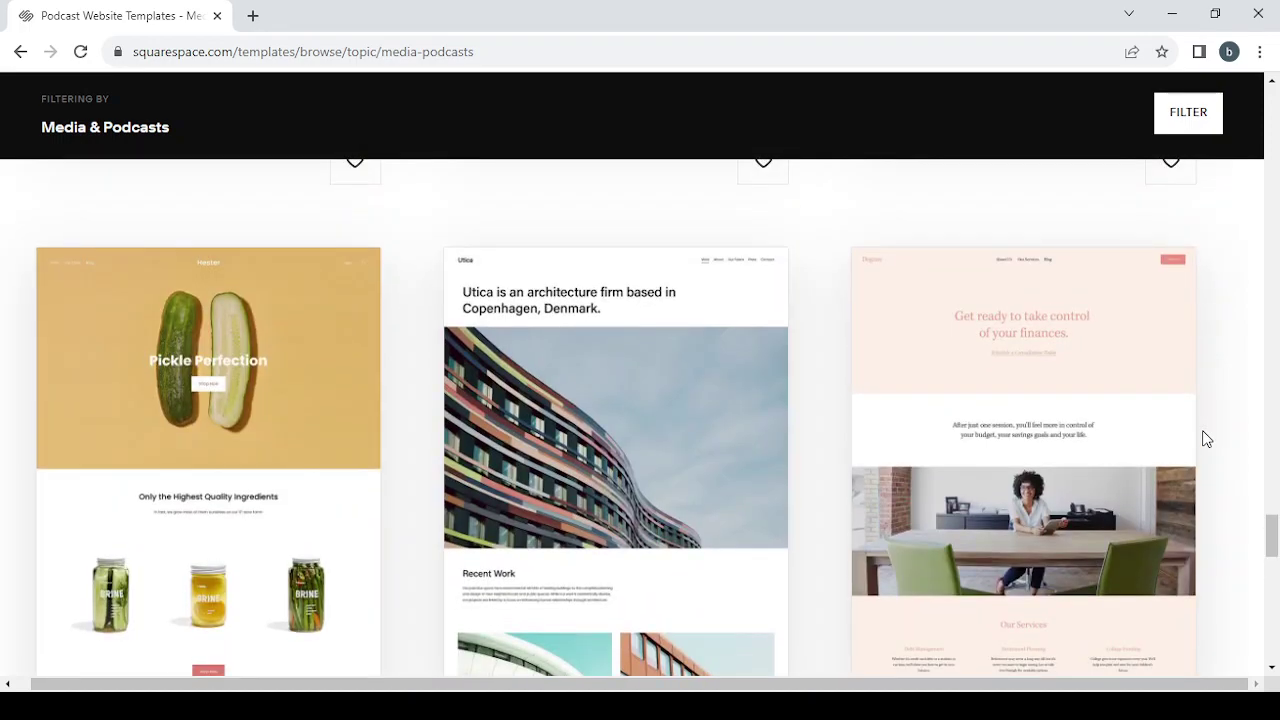
{"action": "scroll", "coordinate": [1206, 439], "scroll_direction": "down", "scroll_amount": 3}
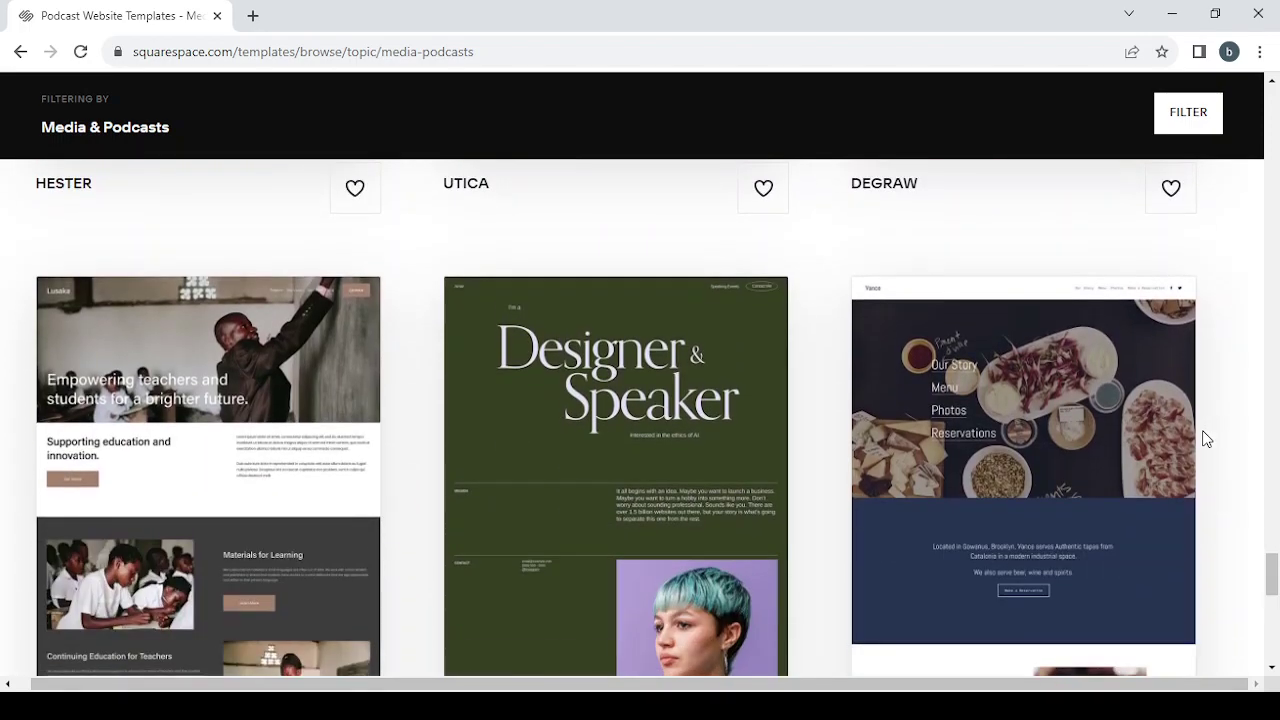
{"action": "scroll", "coordinate": [1204, 422], "scroll_direction": "down", "scroll_amount": 5}
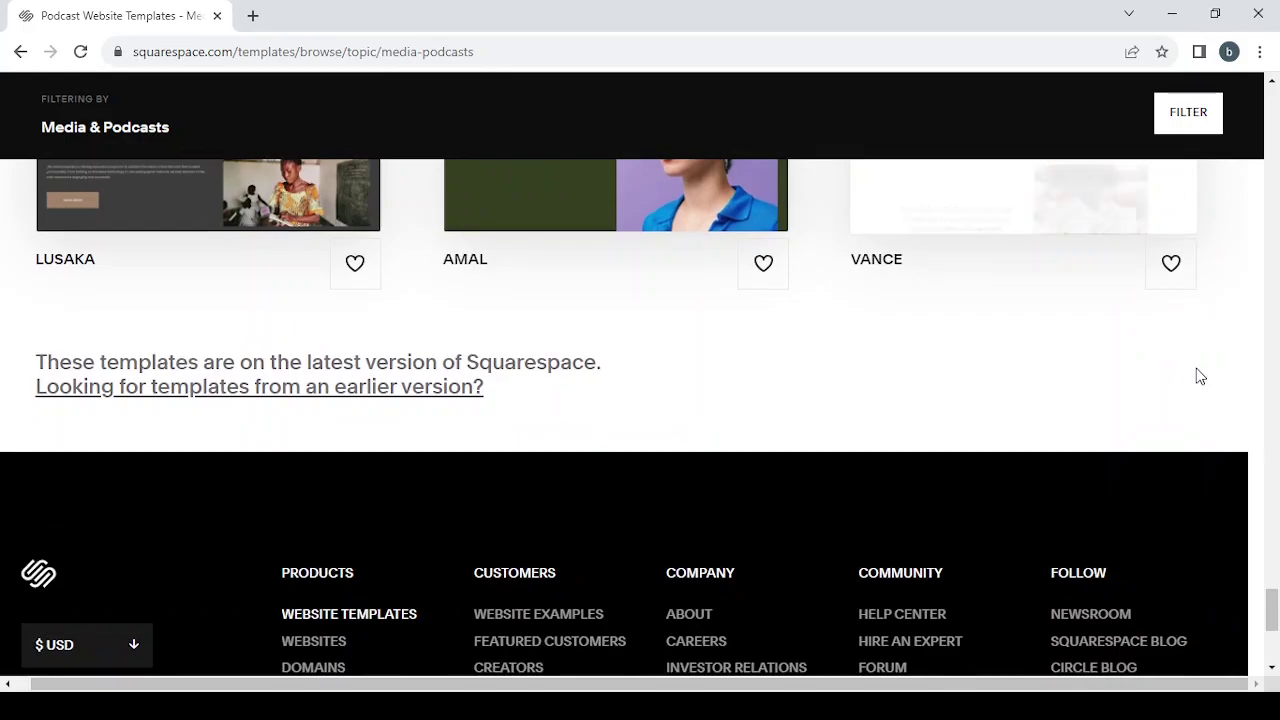
Scroll back up to the top of the templates page and its topic filters.
{"action": "scroll", "coordinate": [1200, 374], "scroll_direction": "up", "scroll_amount": 20}
{"action": "scroll", "coordinate": [1200, 376], "scroll_direction": "down", "scroll_amount": 5}
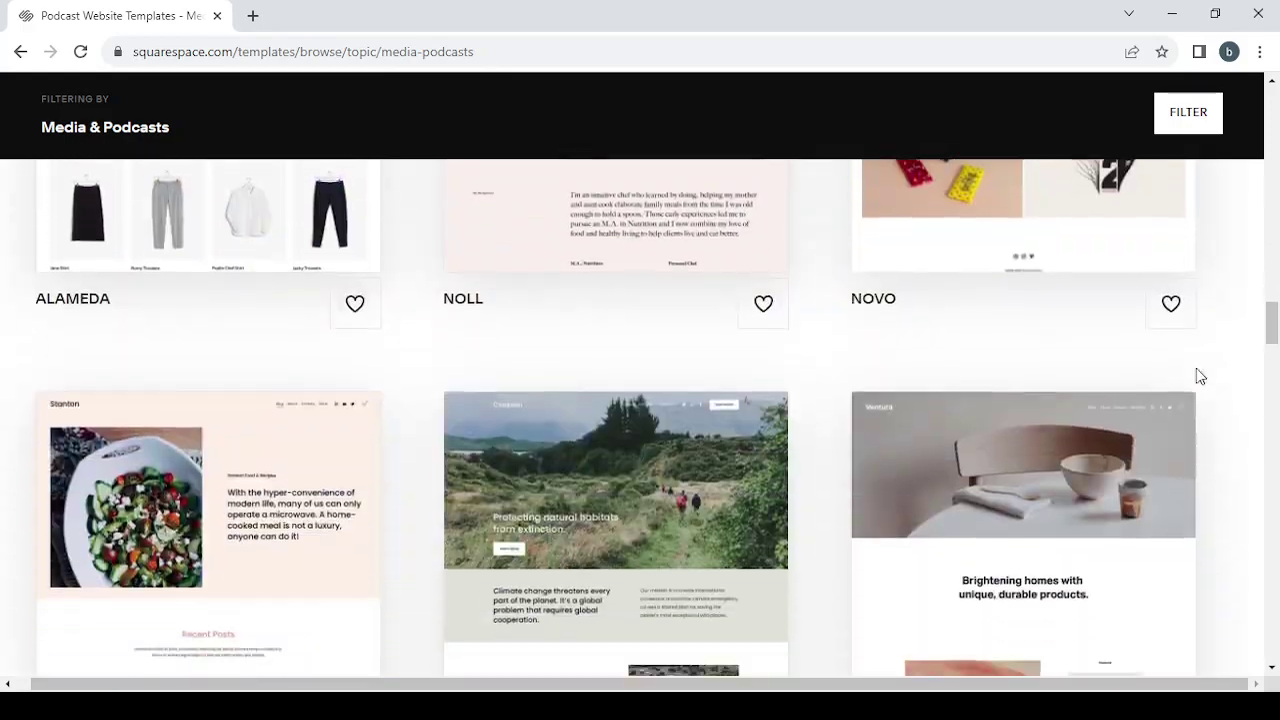
{"action": "scroll", "coordinate": [1200, 376], "scroll_direction": "up", "scroll_amount": 10}
{"action": "scroll", "coordinate": [1200, 376], "scroll_direction": "up", "scroll_amount": 1}
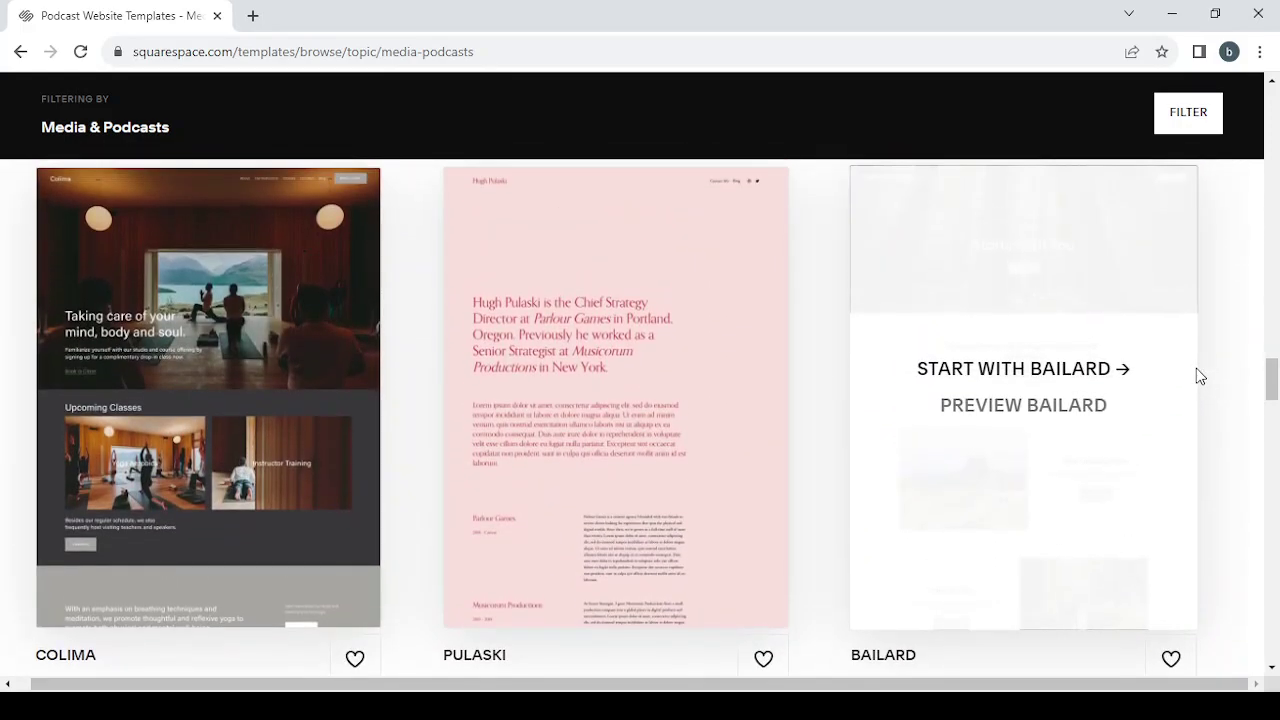
{"action": "scroll", "coordinate": [1200, 376], "scroll_direction": "down", "scroll_amount": 8}
{"action": "scroll", "coordinate": [1200, 376], "scroll_direction": "up", "scroll_amount": 4}
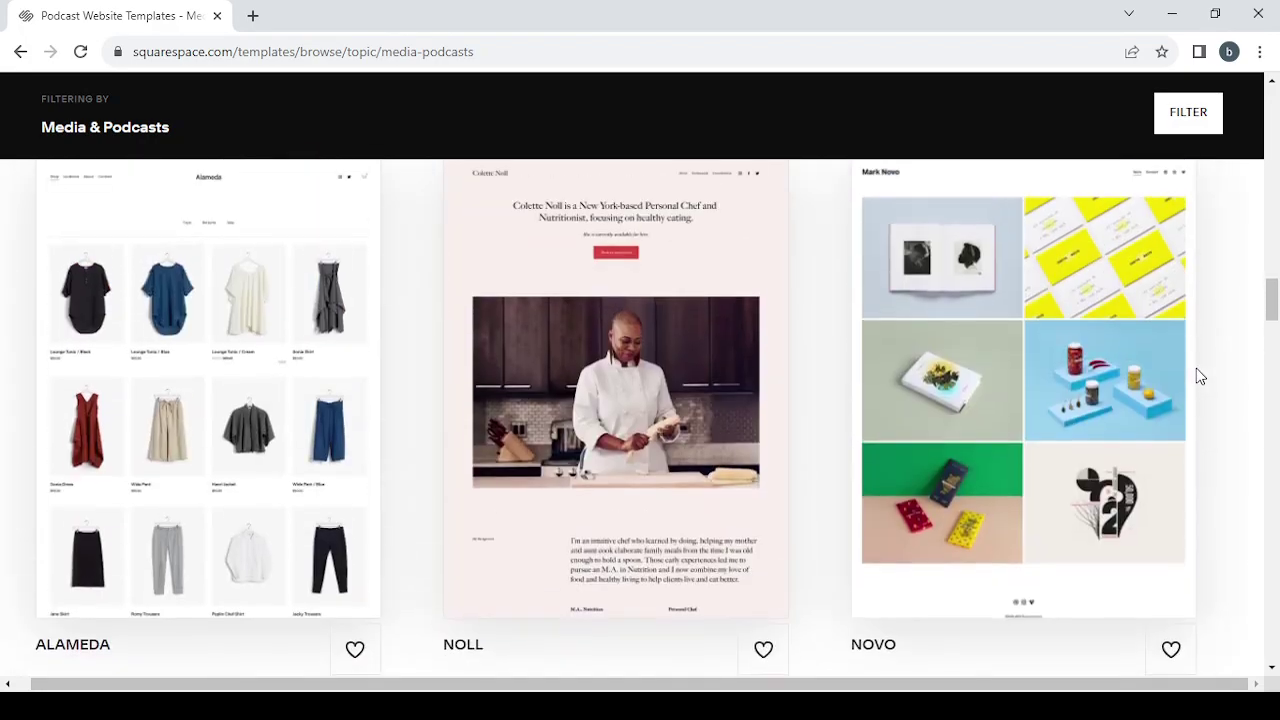
{"action": "scroll", "coordinate": [1200, 376], "scroll_direction": "down", "scroll_amount": 8}
{"action": "scroll", "coordinate": [1200, 376], "scroll_direction": "up", "scroll_amount": 4}
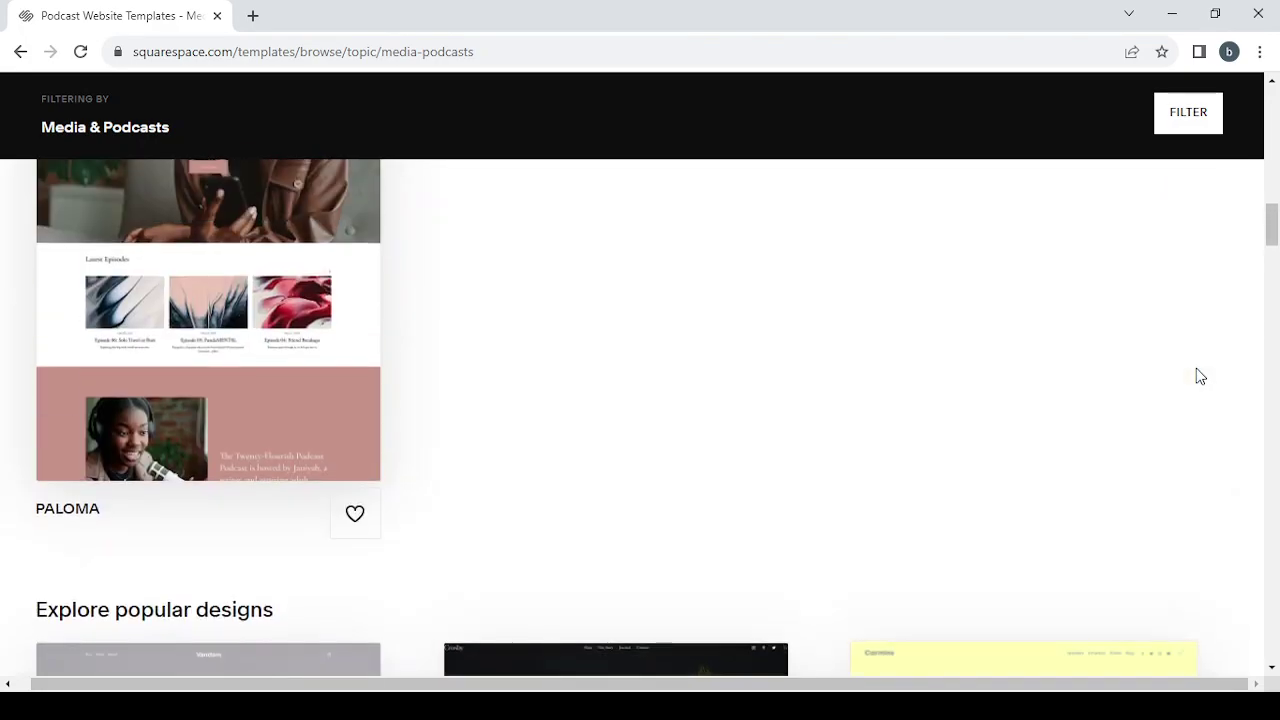
{"action": "scroll", "coordinate": [1200, 376], "scroll_direction": "up", "scroll_amount": 10}
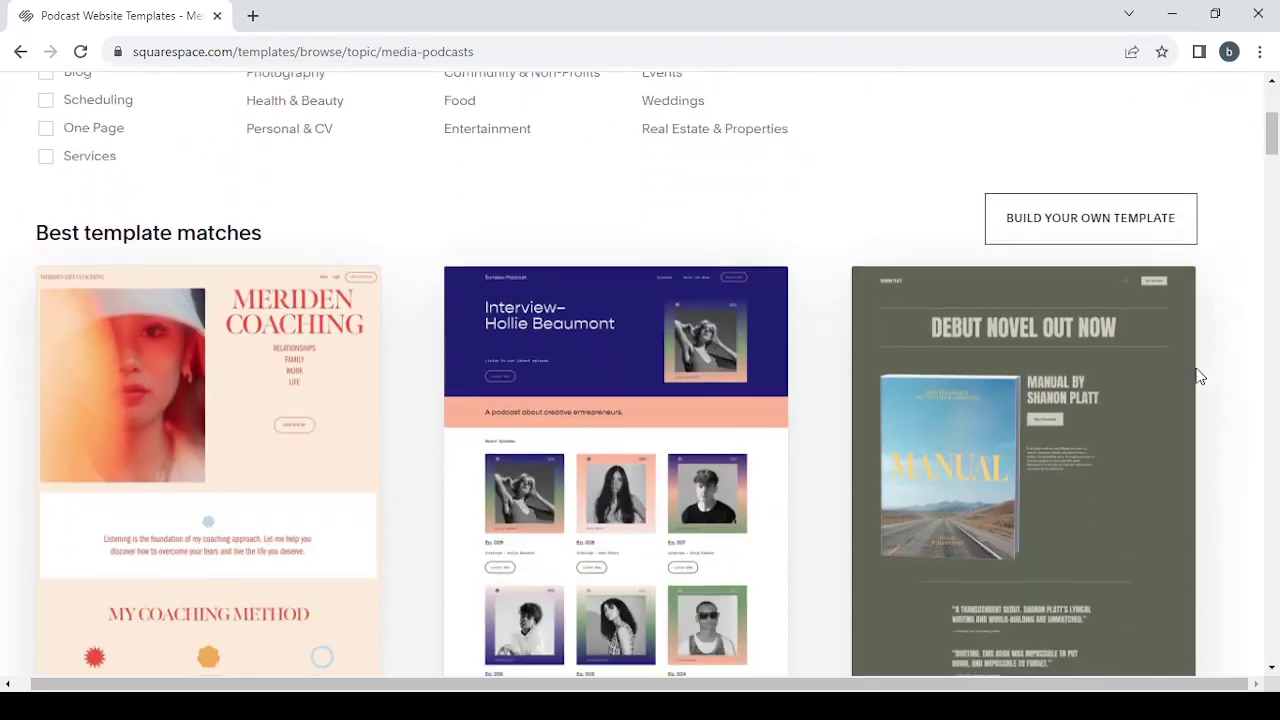
{"action": "scroll", "coordinate": [1200, 376], "scroll_direction": "up", "scroll_amount": 4}
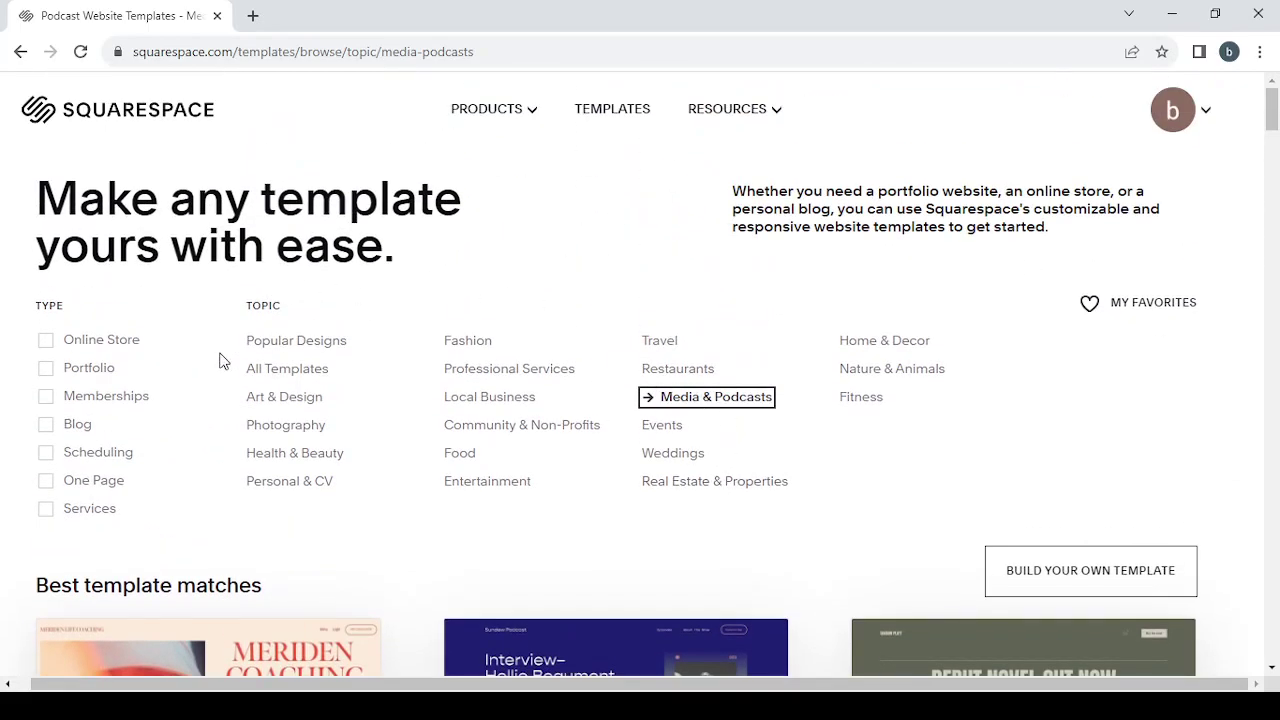
Switch the Topic filter to All Templates and browse the full catalogue.
{"action": "left_click", "coordinate": [275, 370]}
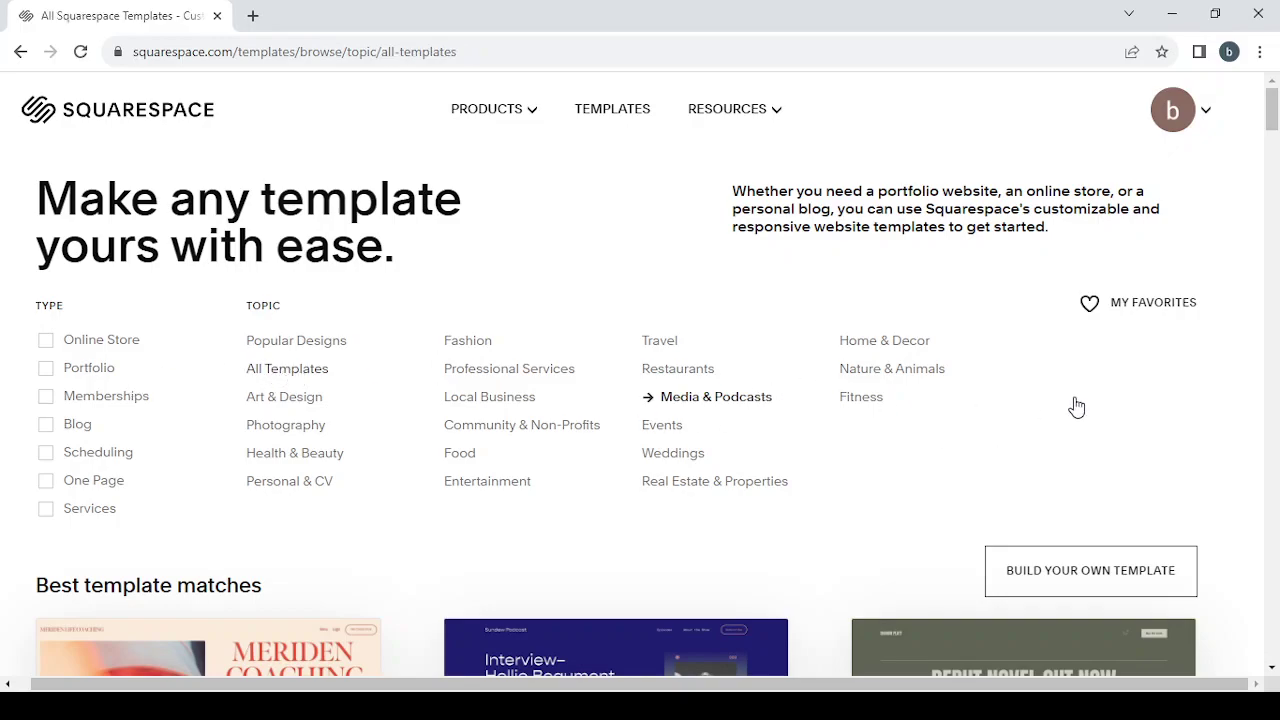
{"action": "scroll", "coordinate": [1133, 398], "scroll_direction": "down", "scroll_amount": 2}
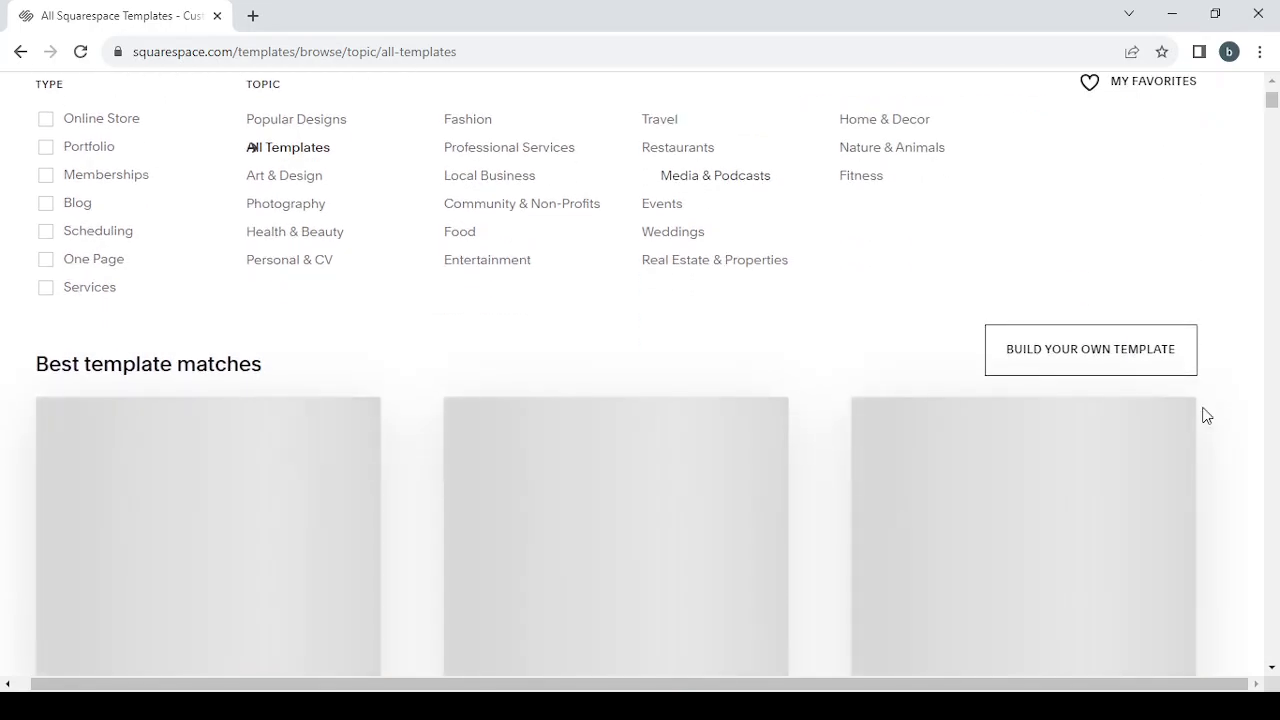
{"action": "scroll", "coordinate": [1203, 415], "scroll_direction": "down", "scroll_amount": 1}
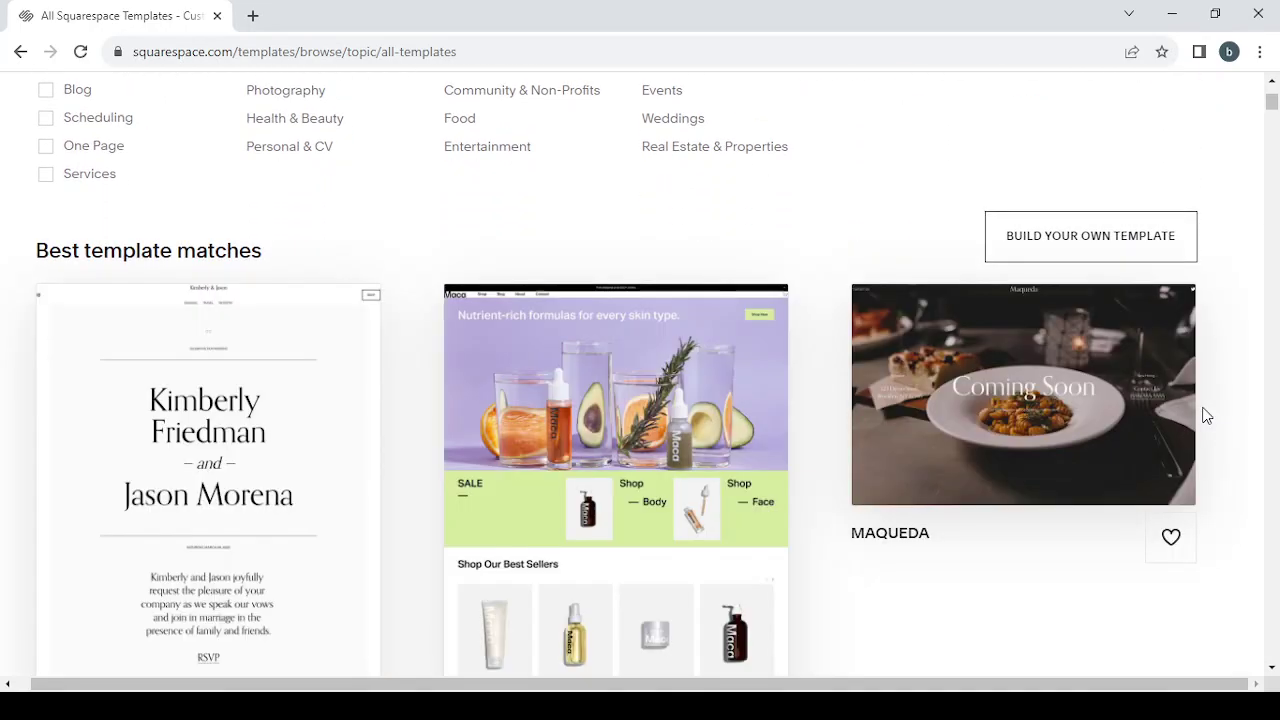
{"action": "scroll", "coordinate": [1207, 415], "scroll_direction": "down", "scroll_amount": 10}
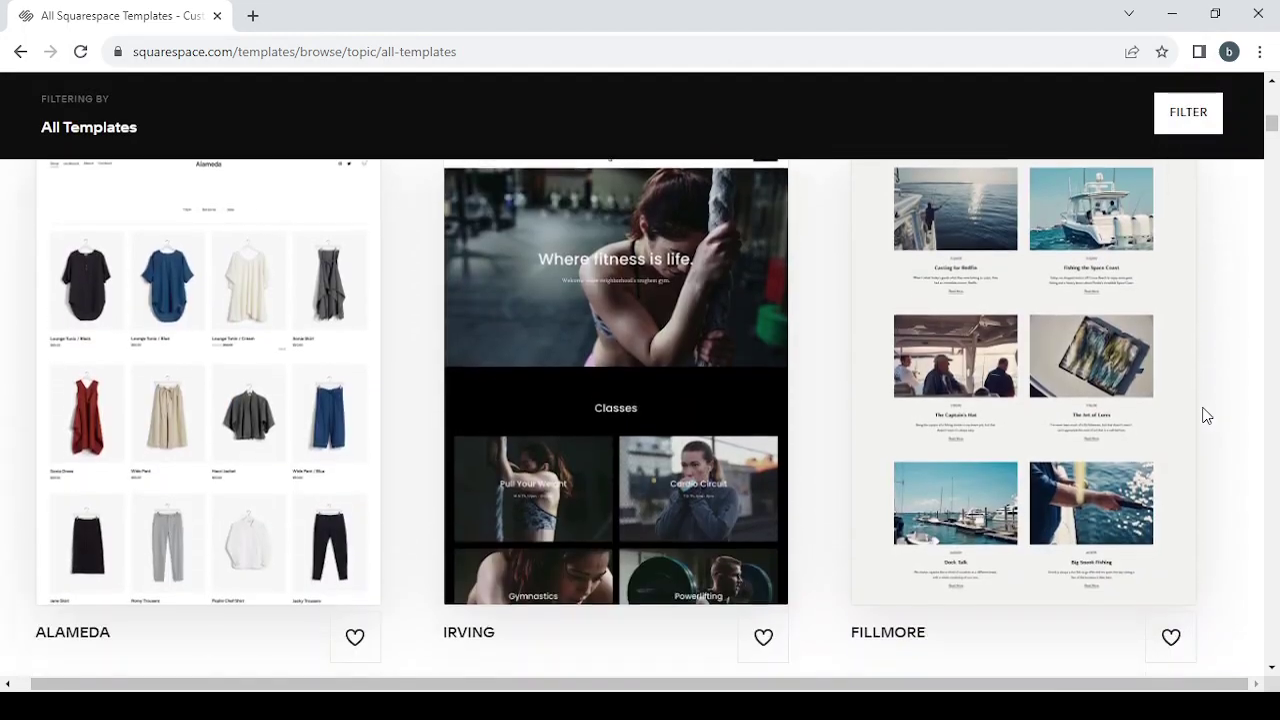
{"action": "scroll", "coordinate": [1207, 415], "scroll_direction": "down", "scroll_amount": 5}
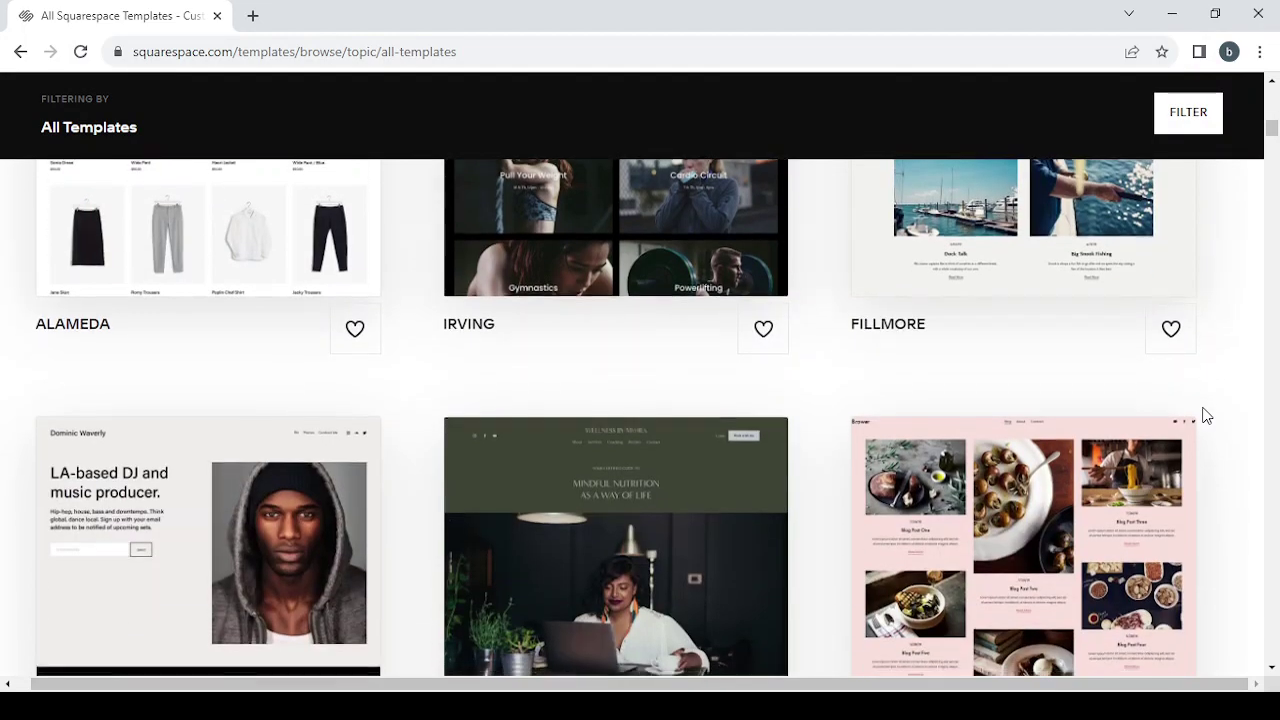
{"action": "scroll", "coordinate": [1207, 415], "scroll_direction": "up", "scroll_amount": 1}
{"action": "scroll", "coordinate": [1207, 415], "scroll_direction": "down", "scroll_amount": 1}
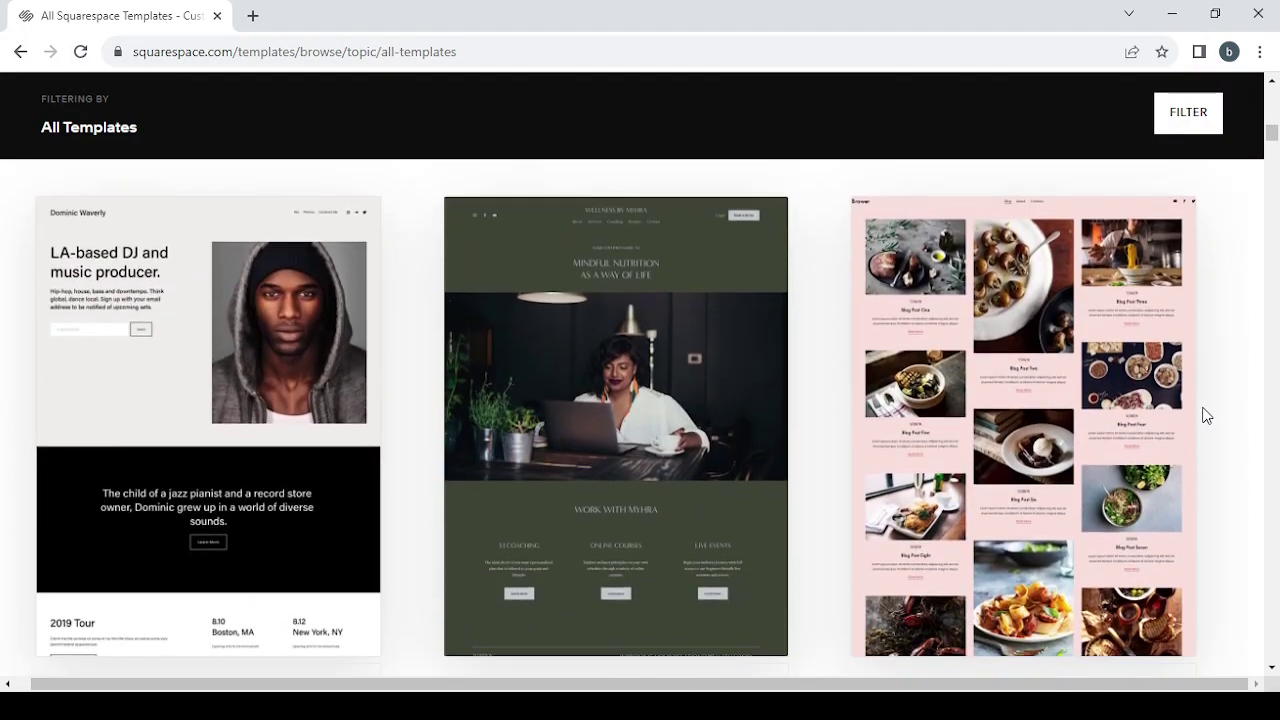
{"action": "scroll", "coordinate": [1207, 415], "scroll_direction": "down", "scroll_amount": 1}
{"action": "scroll", "coordinate": [1207, 415], "scroll_direction": "down", "scroll_amount": 3}
{"action": "scroll", "coordinate": [1207, 415], "scroll_direction": "up", "scroll_amount": 3}
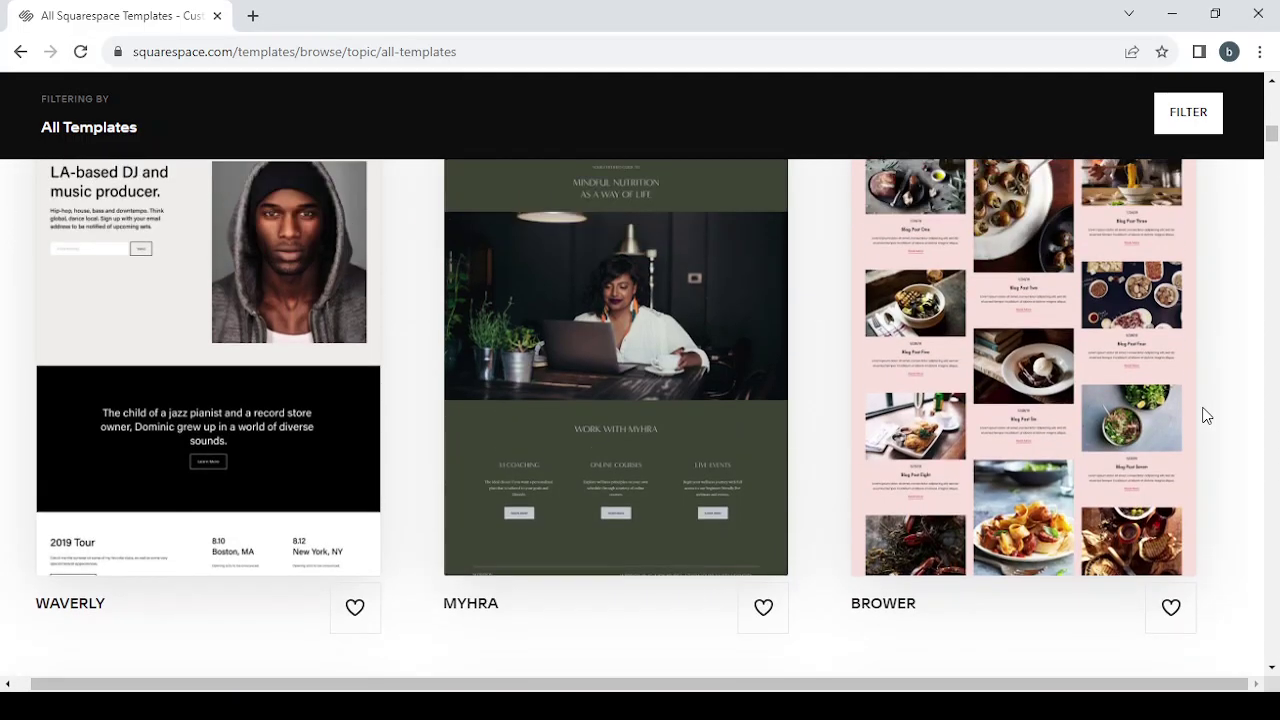
{"action": "scroll", "coordinate": [1207, 415], "scroll_direction": "down", "scroll_amount": 3}
{"action": "scroll", "coordinate": [1207, 415], "scroll_direction": "down", "scroll_amount": 2}
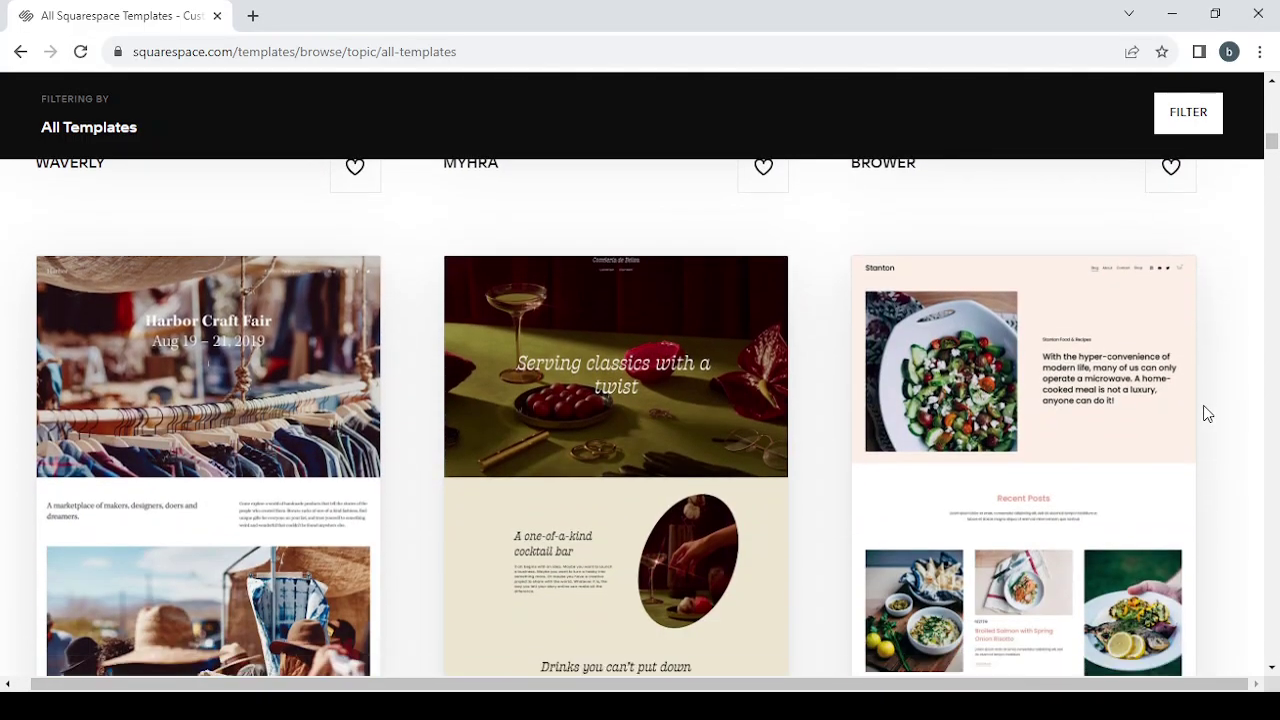
{"action": "scroll", "coordinate": [1207, 415], "scroll_direction": "down", "scroll_amount": 10}
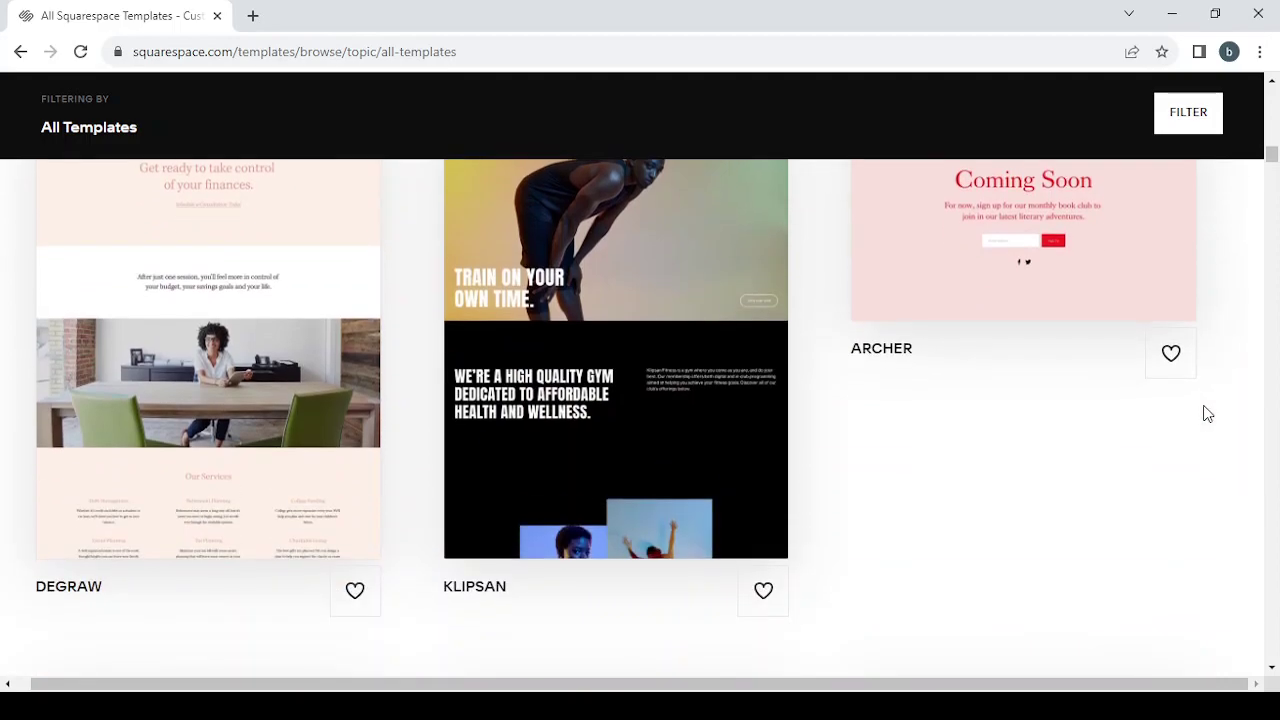
{"action": "scroll", "coordinate": [1207, 415], "scroll_direction": "up", "scroll_amount": 1}
{"action": "scroll", "coordinate": [1207, 415], "scroll_direction": "down", "scroll_amount": 9}
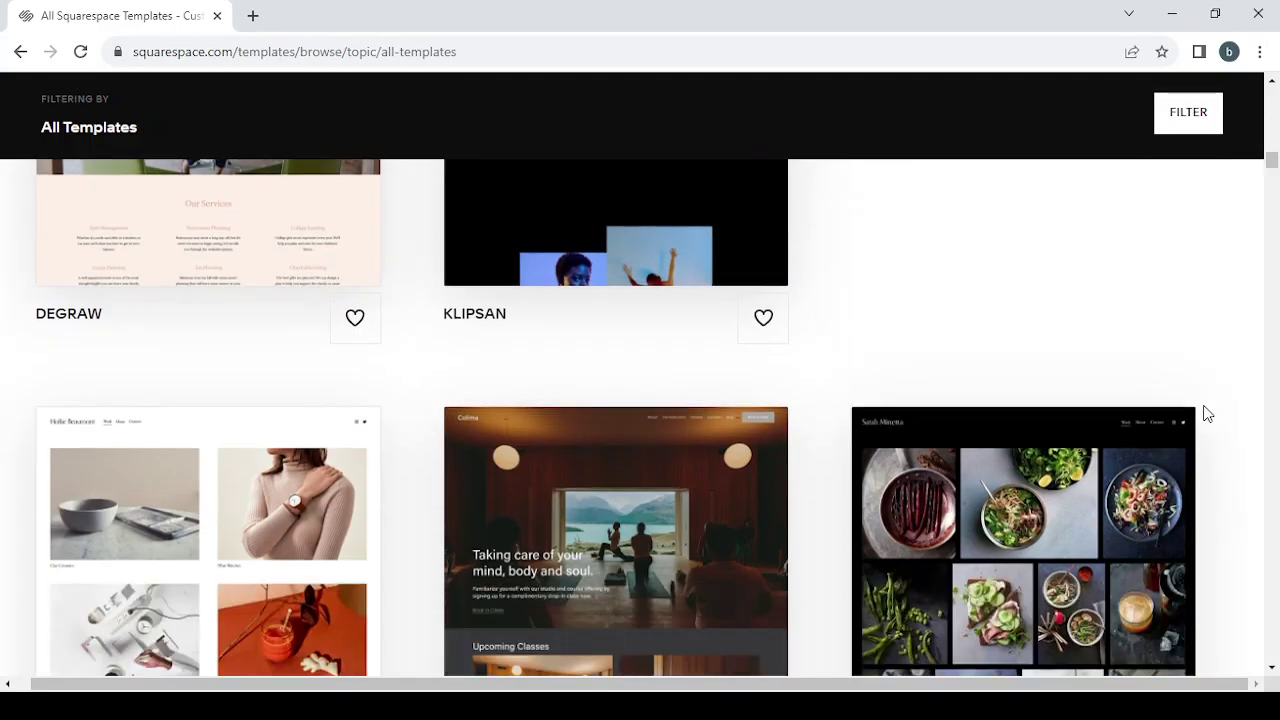
{"action": "scroll", "coordinate": [1207, 415], "scroll_direction": "down", "scroll_amount": 6}
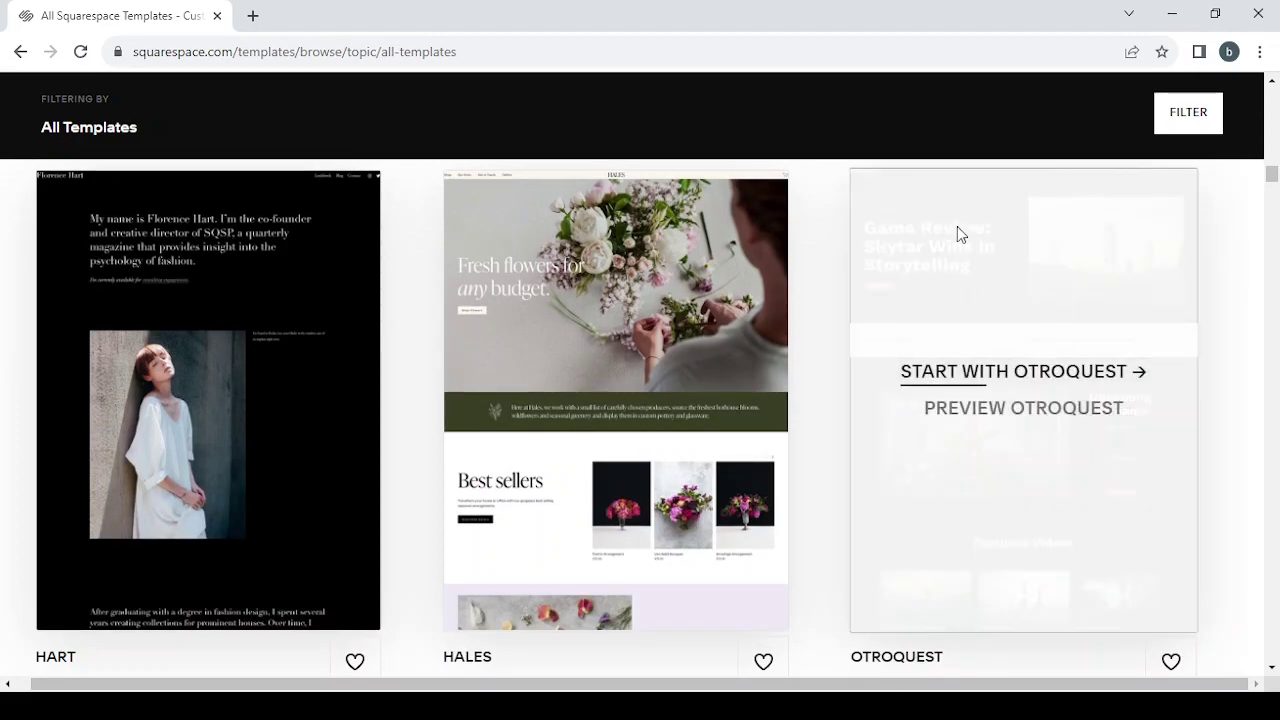
Scroll down to the Agaro card and open its template preview.
{"action": "scroll", "coordinate": [365, 467], "scroll_direction": "down", "scroll_amount": 8}
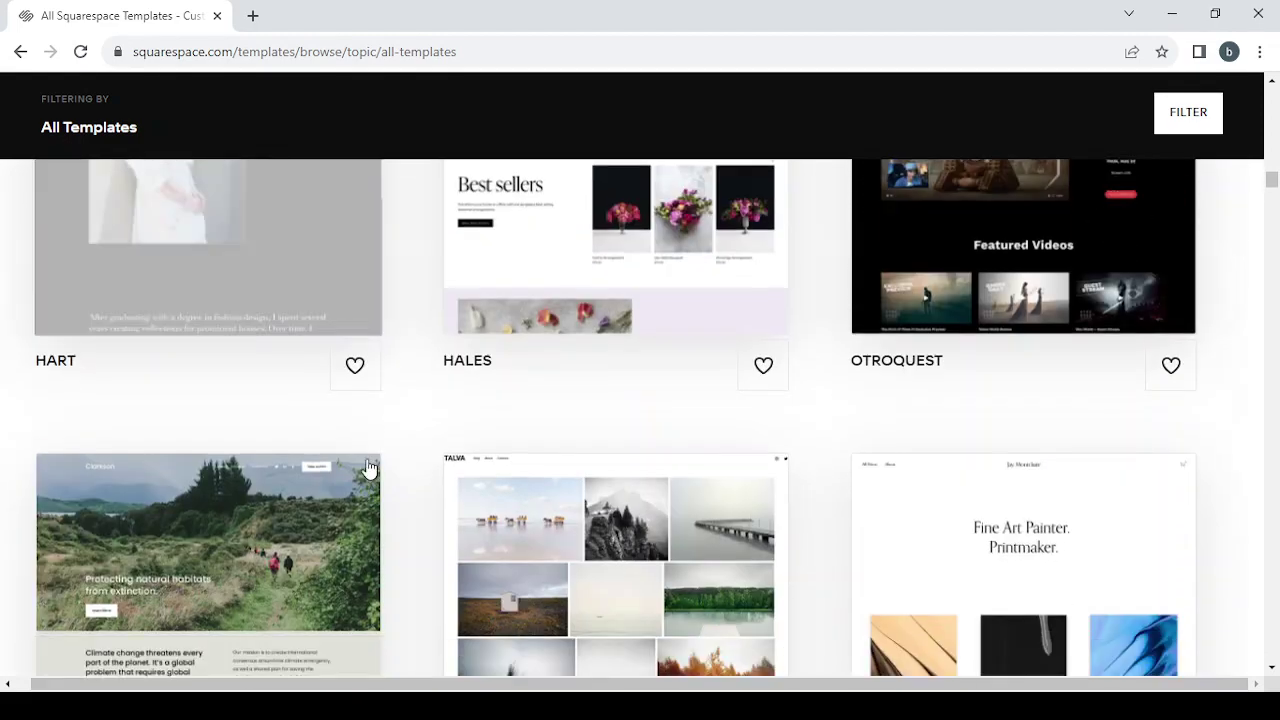
{"action": "scroll", "coordinate": [862, 500], "scroll_direction": "down", "scroll_amount": 5}
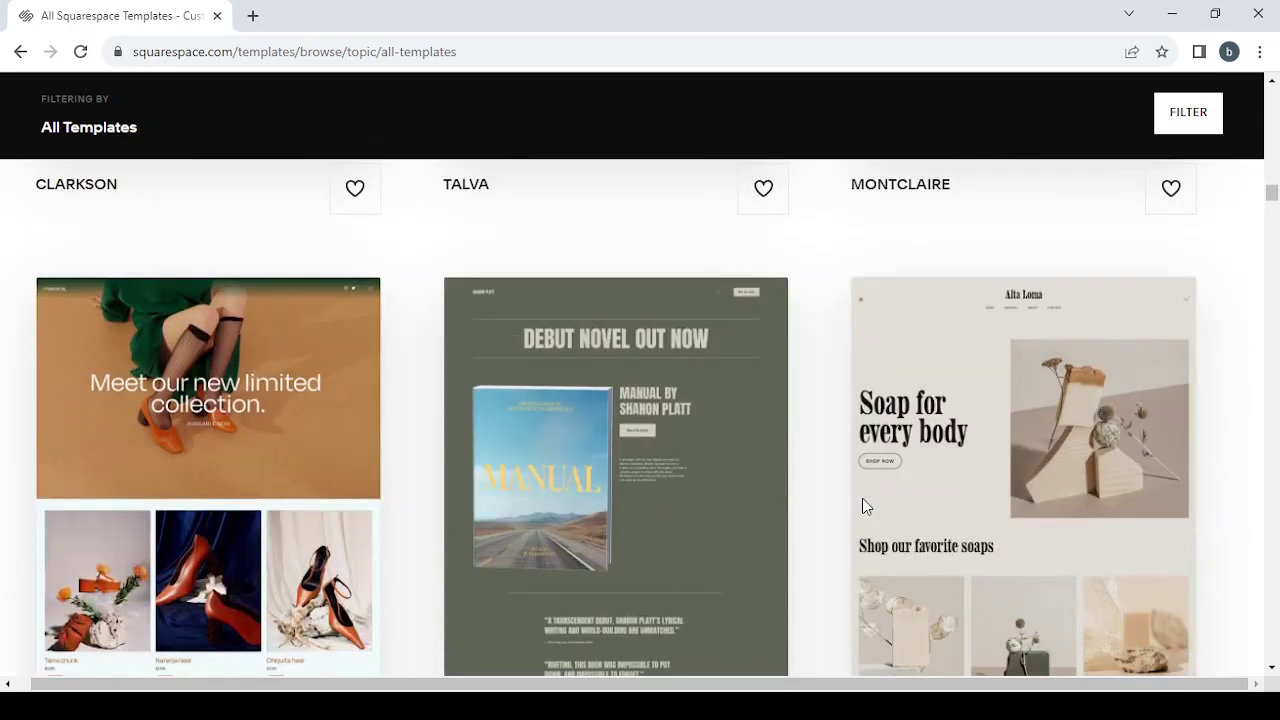
{"action": "scroll", "coordinate": [783, 500], "scroll_direction": "down", "scroll_amount": 1}
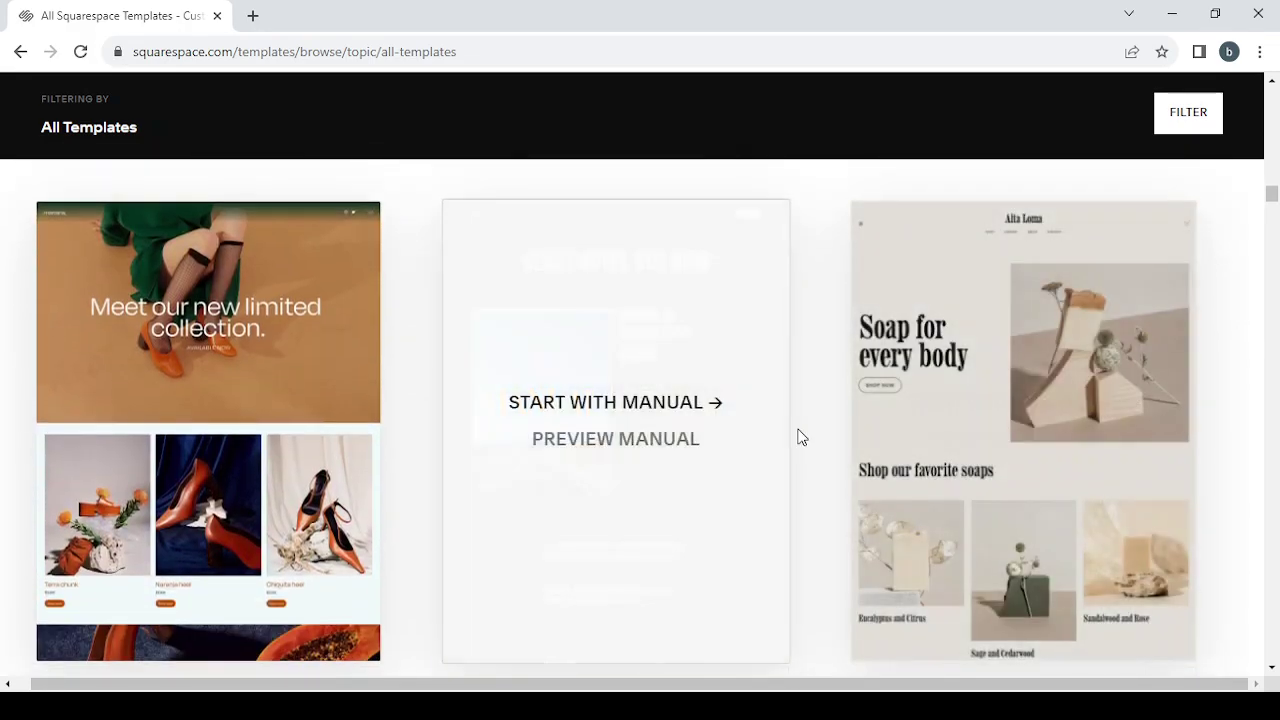
{"action": "scroll", "coordinate": [814, 437], "scroll_direction": "down", "scroll_amount": 5}
{"action": "scroll", "coordinate": [814, 437], "scroll_direction": "down", "scroll_amount": 3}
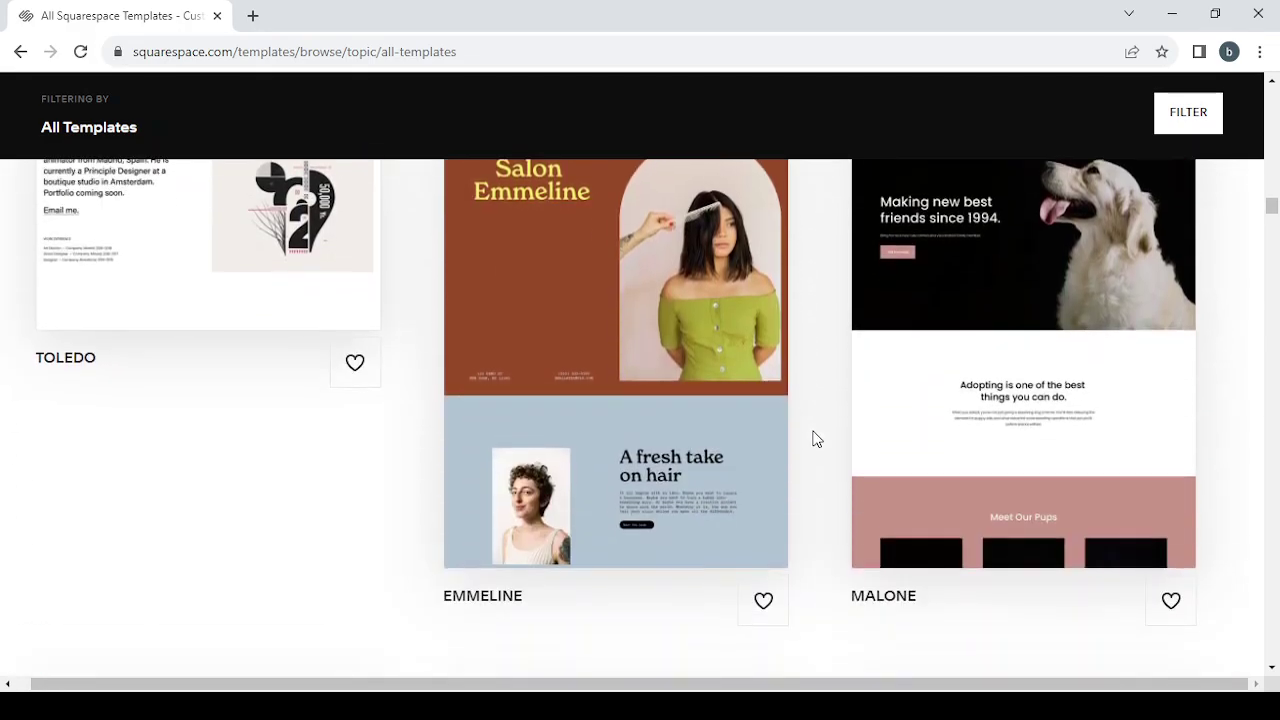
{"action": "scroll", "coordinate": [814, 437], "scroll_direction": "down", "scroll_amount": 5}
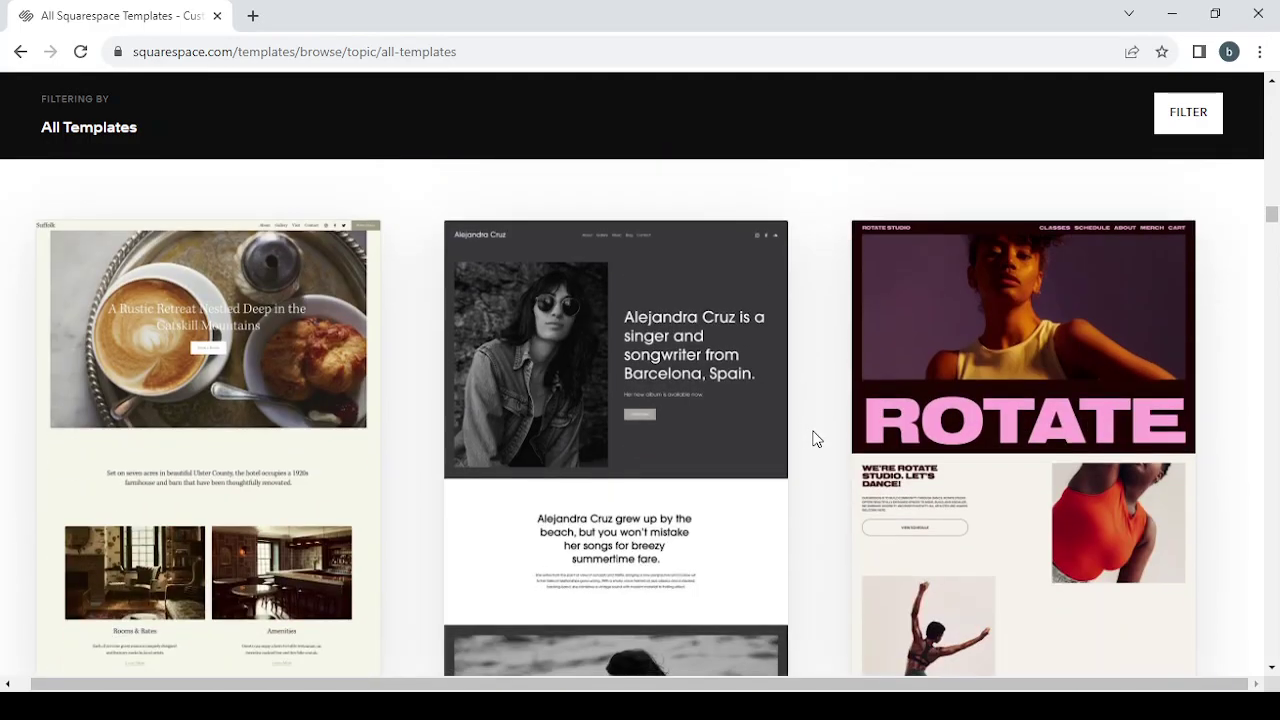
{"action": "scroll", "coordinate": [813, 438], "scroll_direction": "down", "scroll_amount": 5}
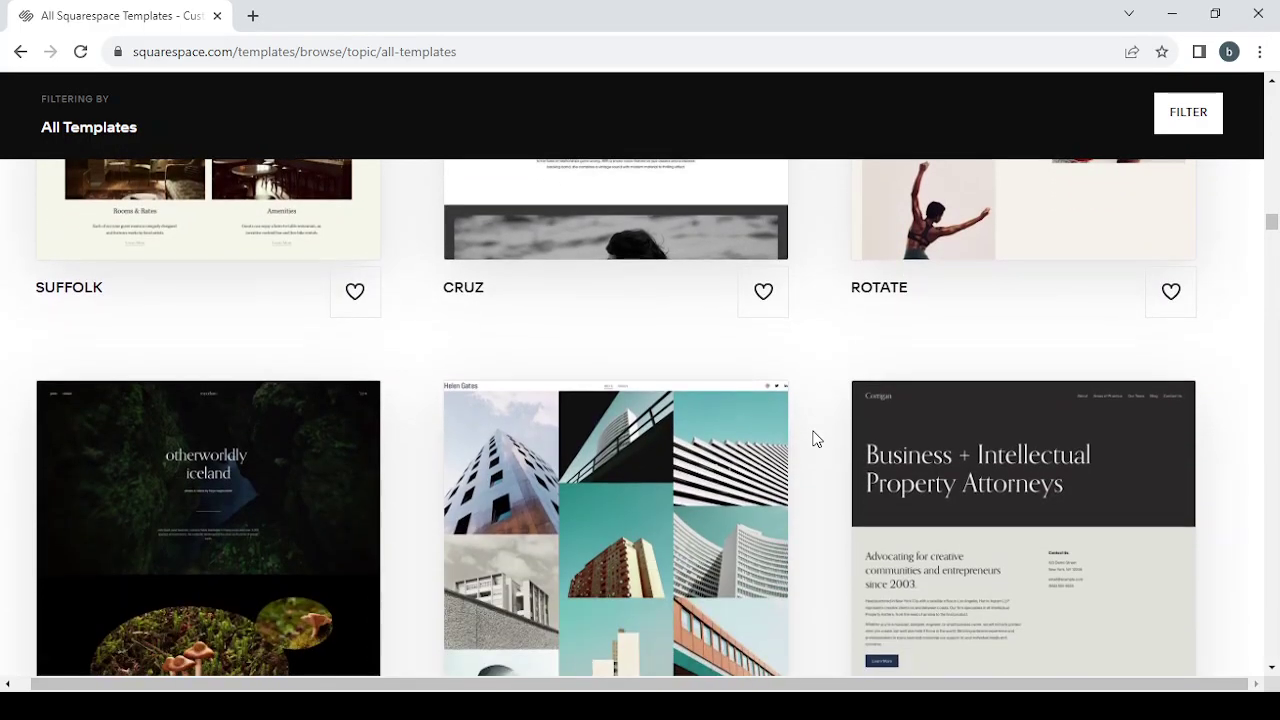
{"action": "scroll", "coordinate": [857, 398], "scroll_direction": "down", "scroll_amount": 7}
{"action": "scroll", "coordinate": [857, 398], "scroll_direction": "down", "scroll_amount": 1}
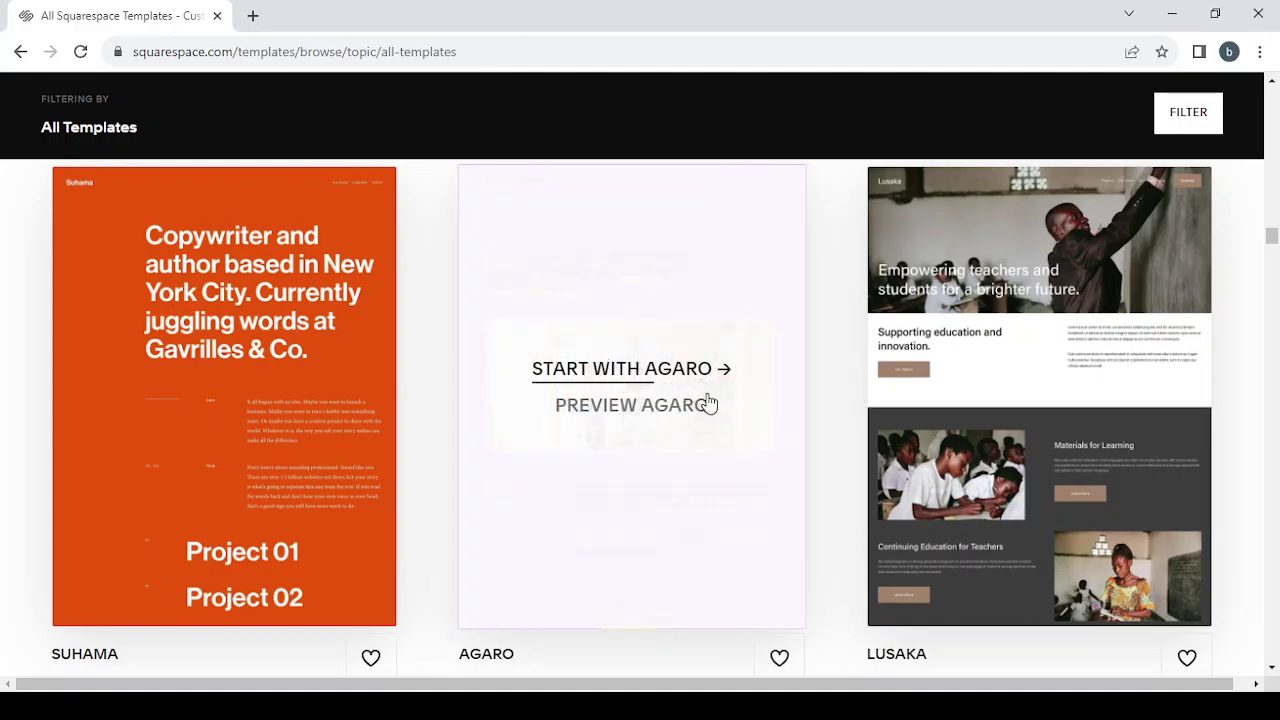
{"action": "mouse_move", "coordinate": [531, 340]}
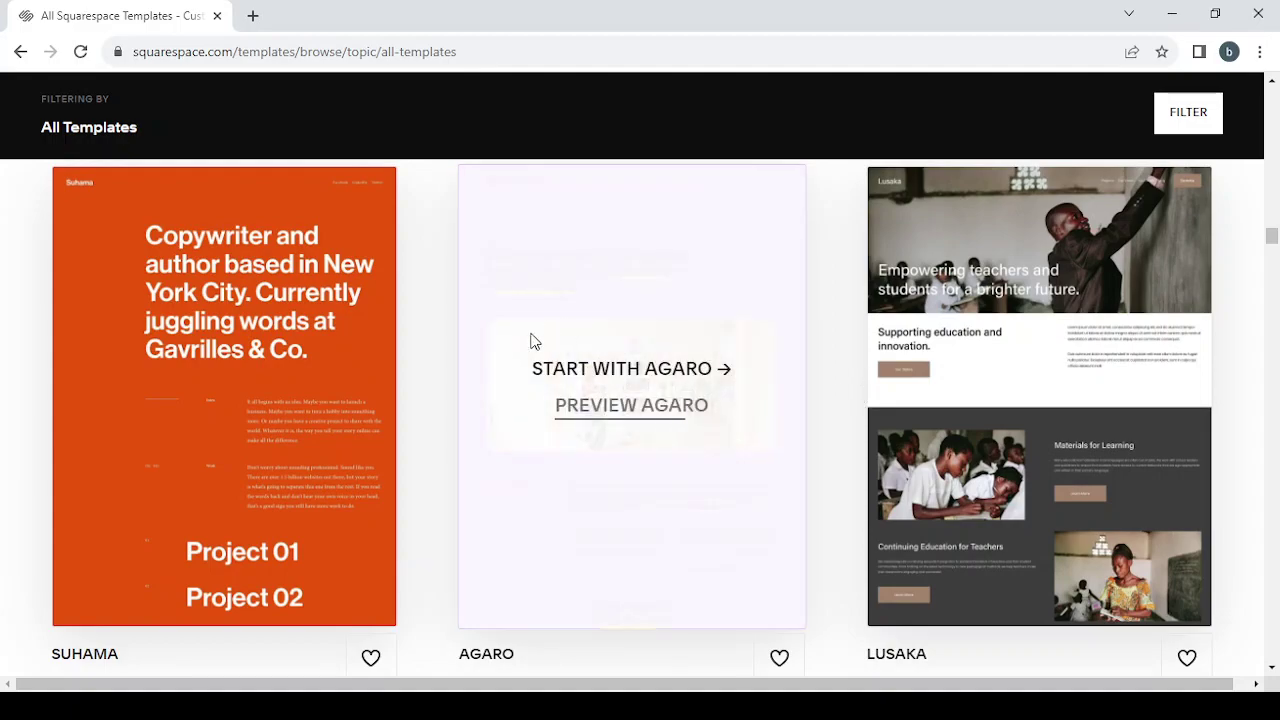
{"action": "left_click", "coordinate": [634, 406]}
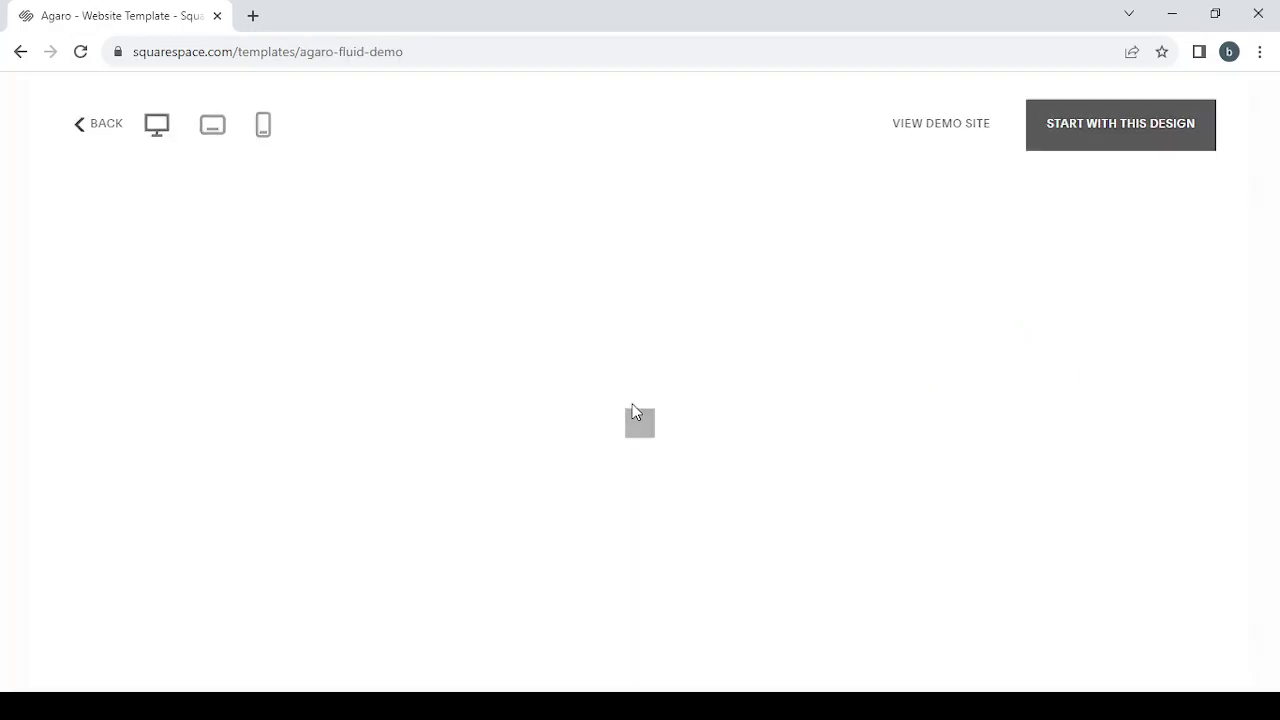
Open the live Agaro Collective demo site and scroll down to its footer.
{"action": "left_click", "coordinate": [945, 124]}
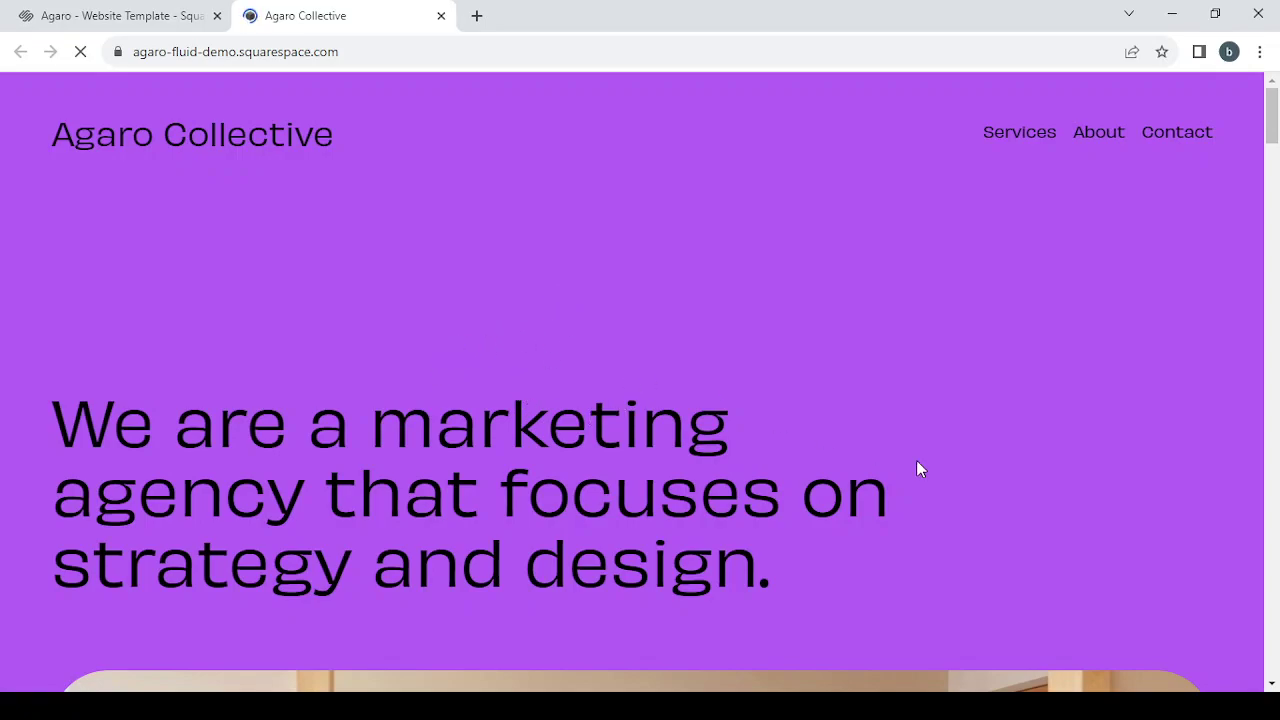
{"action": "scroll", "coordinate": [918, 466], "scroll_direction": "down", "scroll_amount": 4}
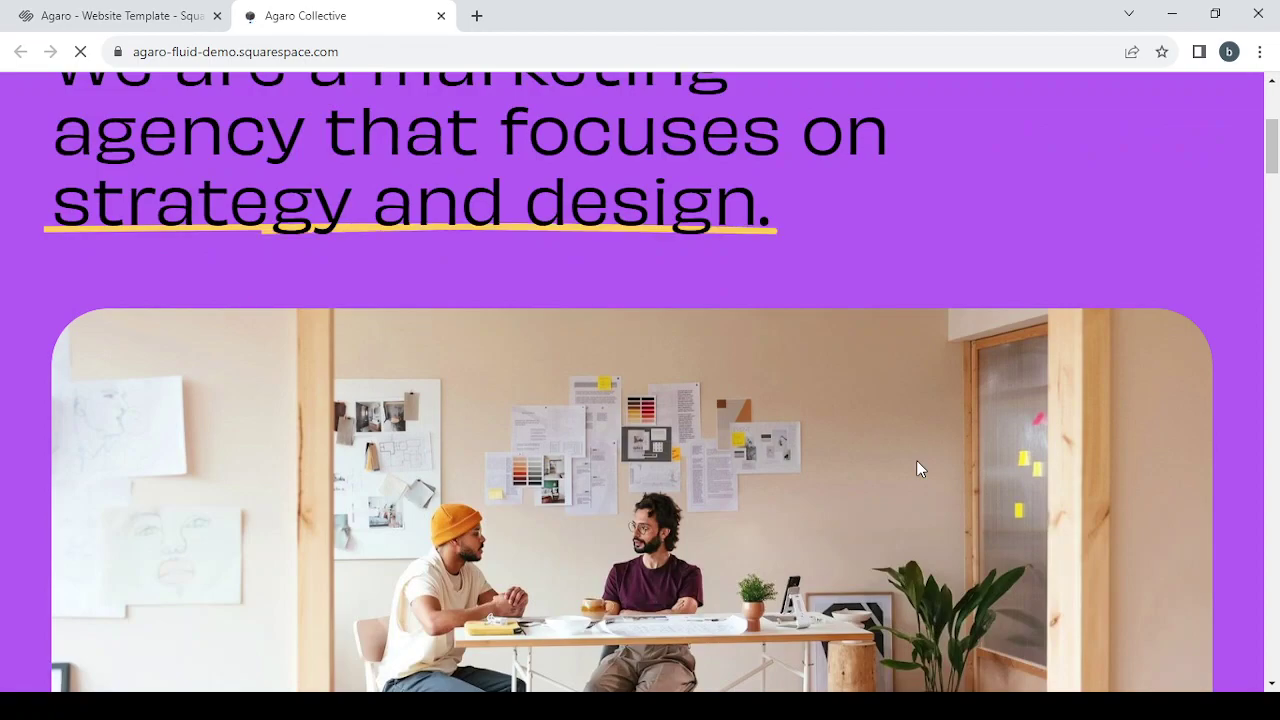
{"action": "scroll", "coordinate": [916, 461], "scroll_direction": "down", "scroll_amount": 2}
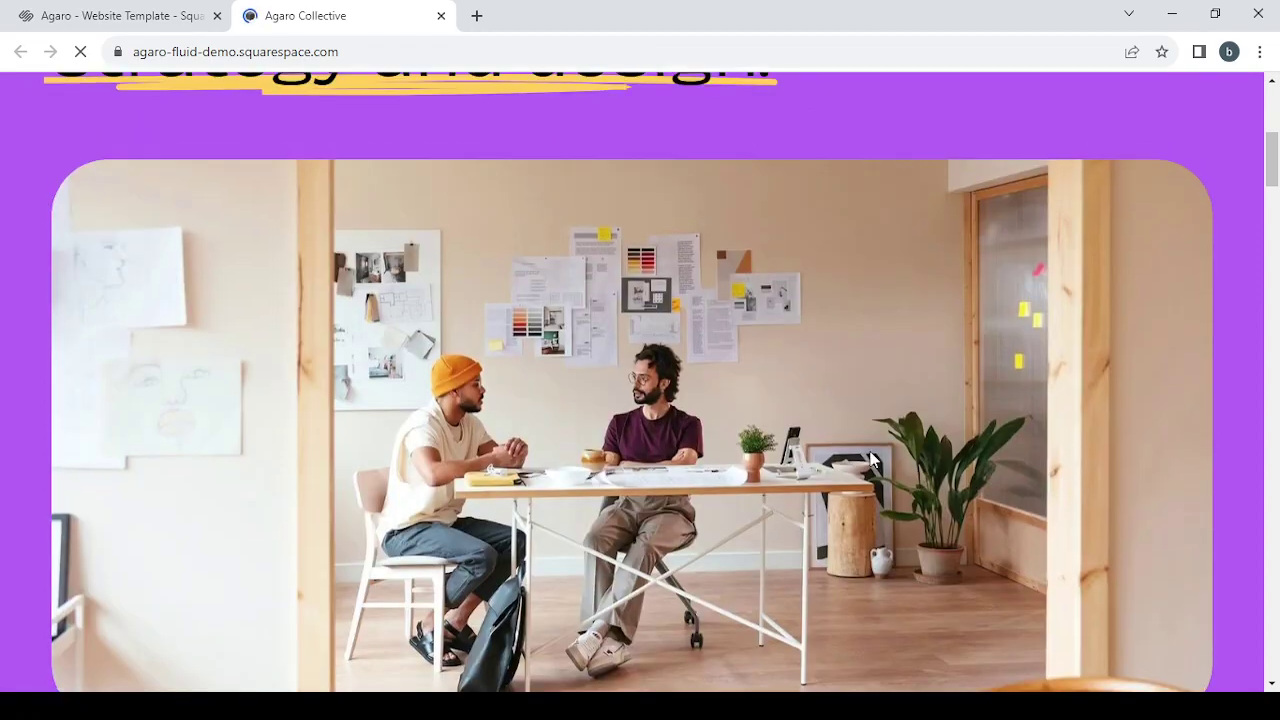
{"action": "scroll", "coordinate": [713, 501], "scroll_direction": "up", "scroll_amount": 3}
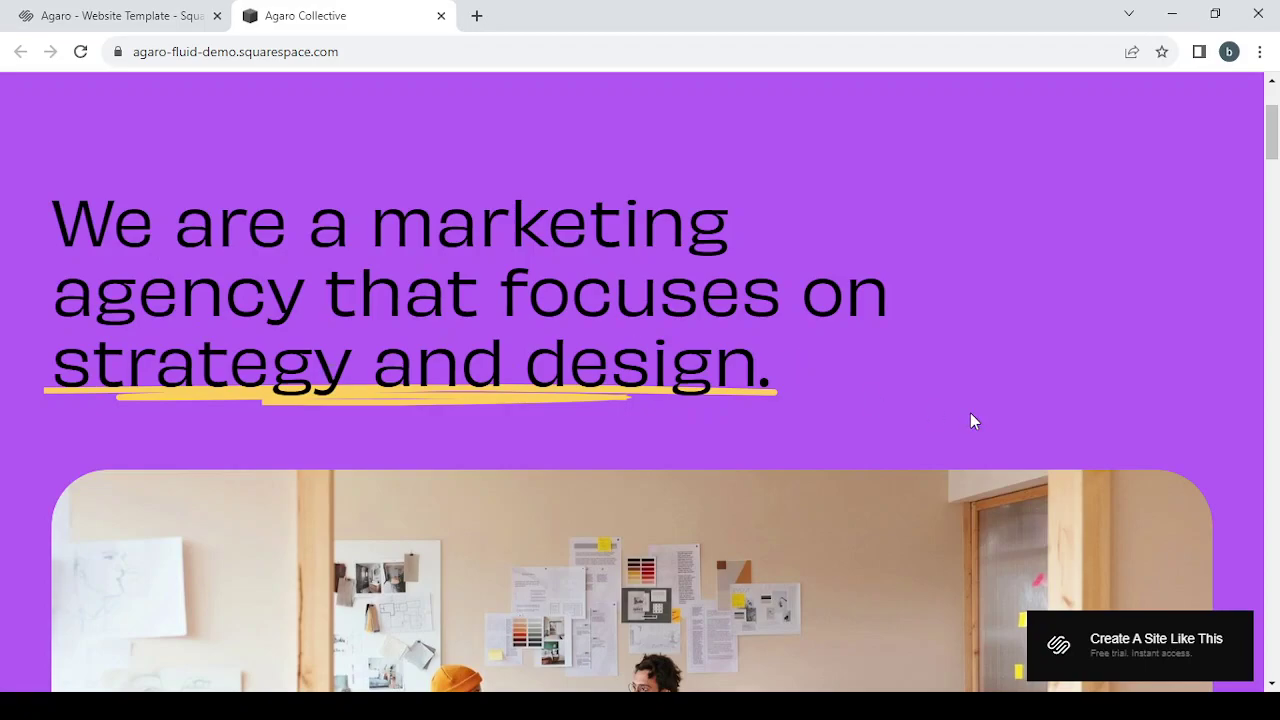
{"action": "scroll", "coordinate": [1146, 451], "scroll_direction": "down", "scroll_amount": 15}
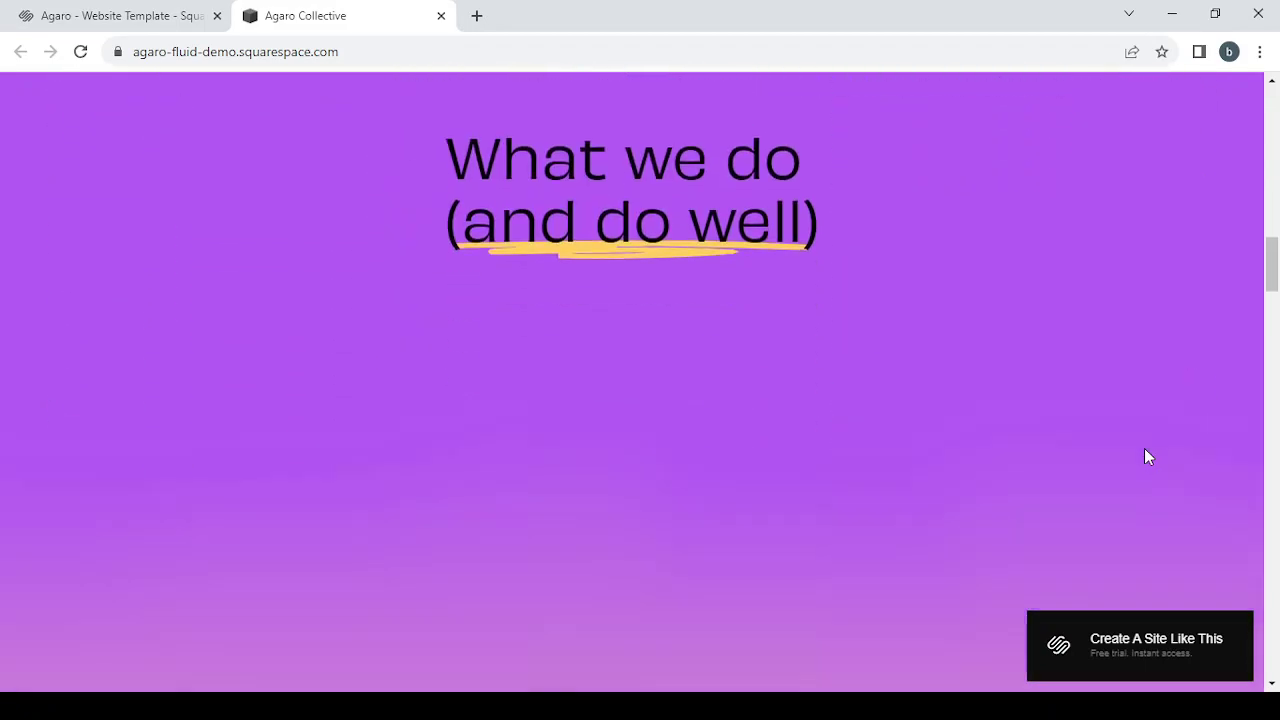
{"action": "scroll", "coordinate": [1148, 456], "scroll_direction": "down", "scroll_amount": 5}
{"action": "scroll", "coordinate": [1148, 456], "scroll_direction": "down", "scroll_amount": 5}
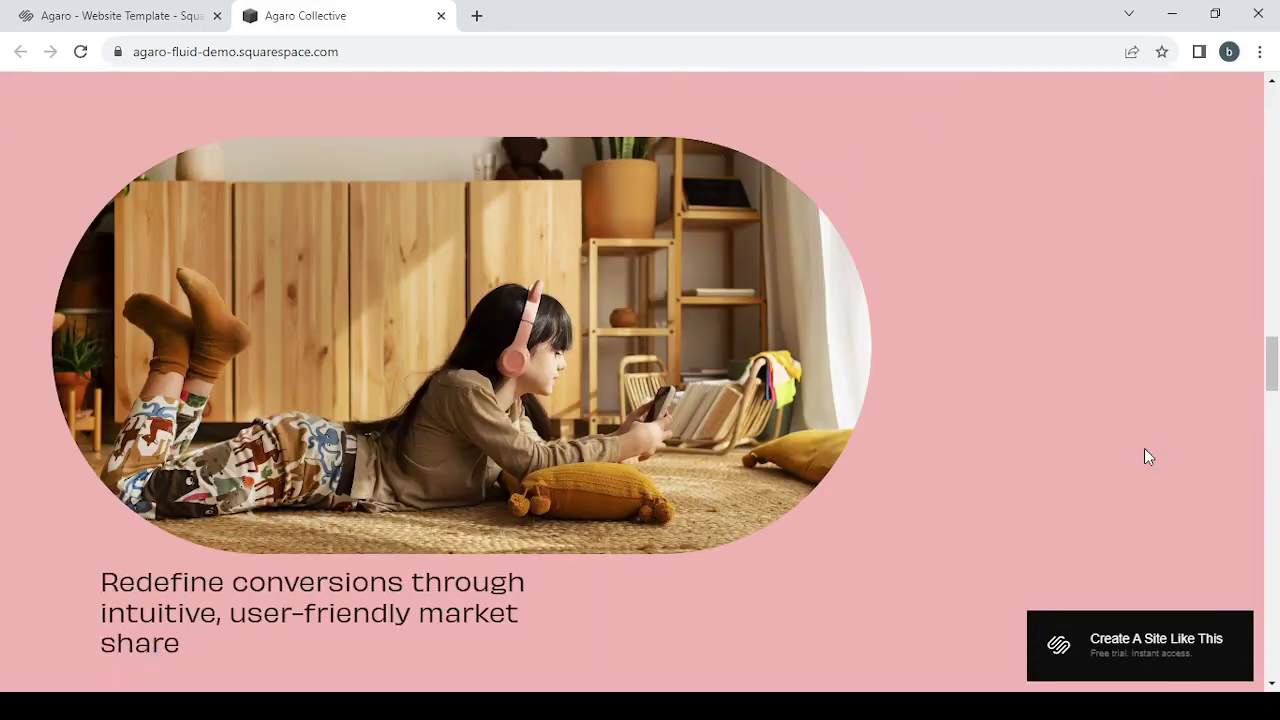
Scroll back up the demo site, then close its tab to return to the Agaro preview.
{"action": "scroll", "coordinate": [1148, 457], "scroll_direction": "up", "scroll_amount": 6}
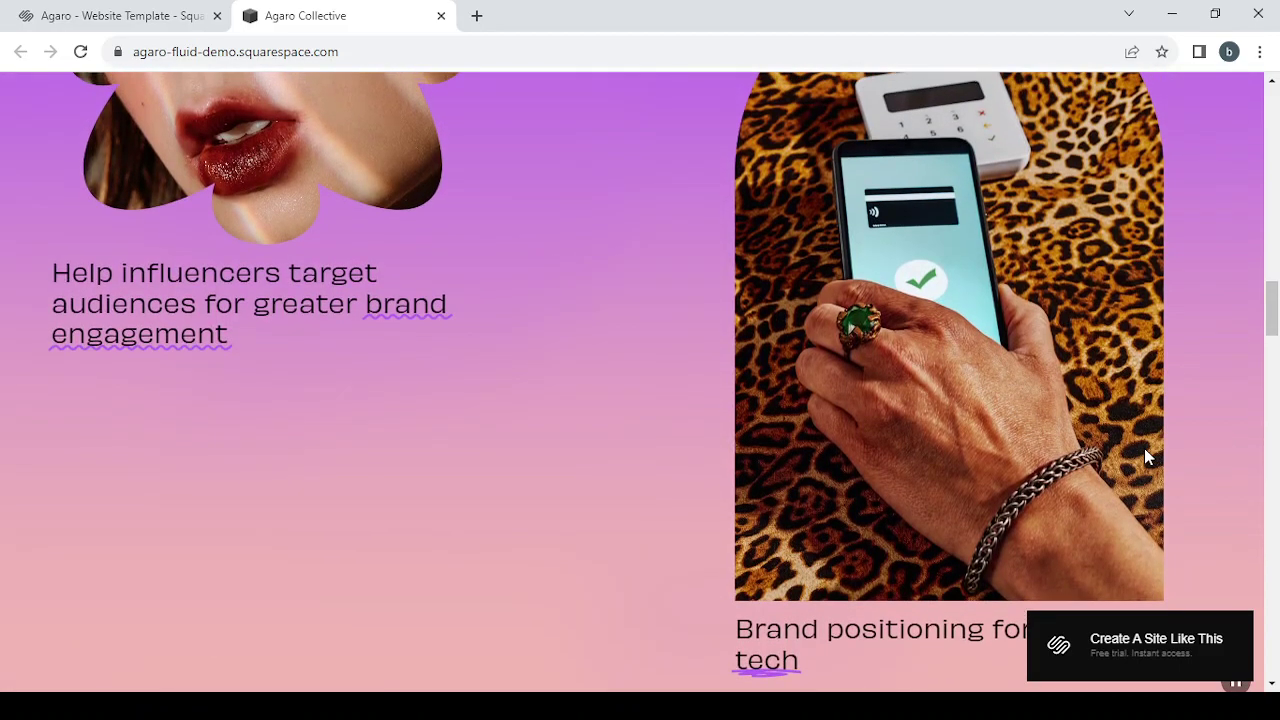
{"action": "scroll", "coordinate": [1148, 457], "scroll_direction": "up", "scroll_amount": 5}
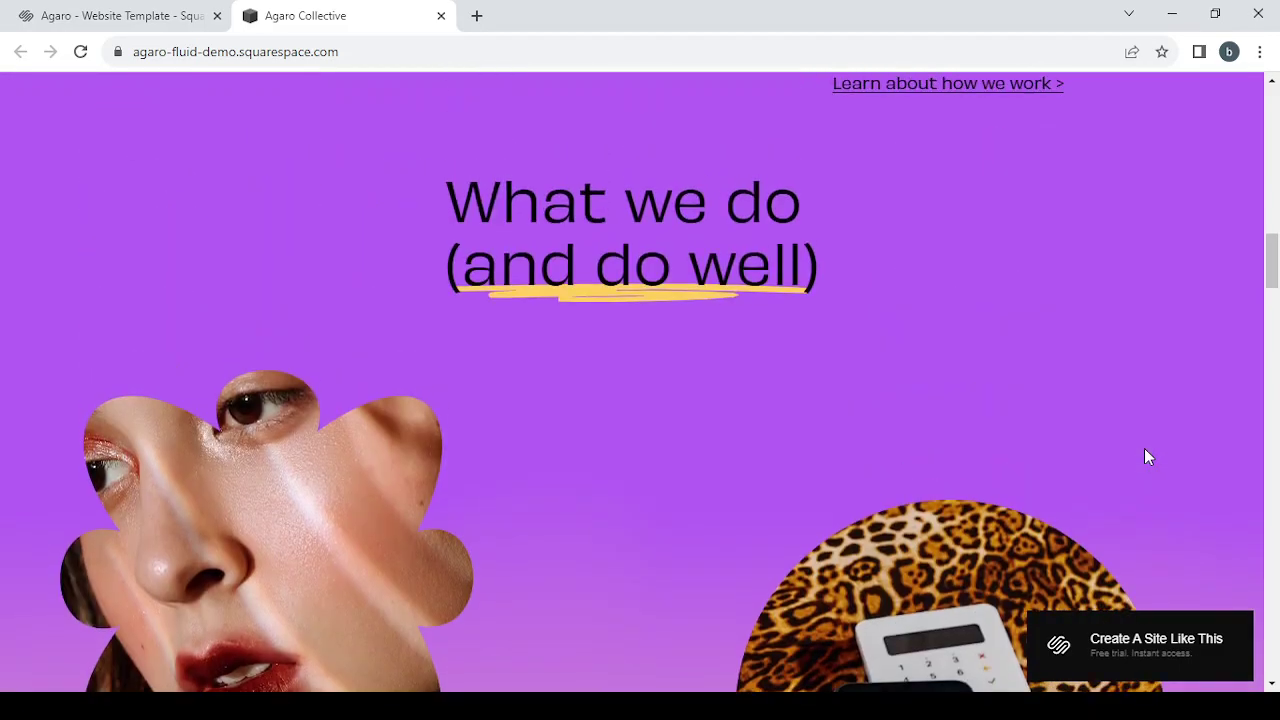
{"action": "scroll", "coordinate": [1148, 456], "scroll_direction": "down", "scroll_amount": 10}
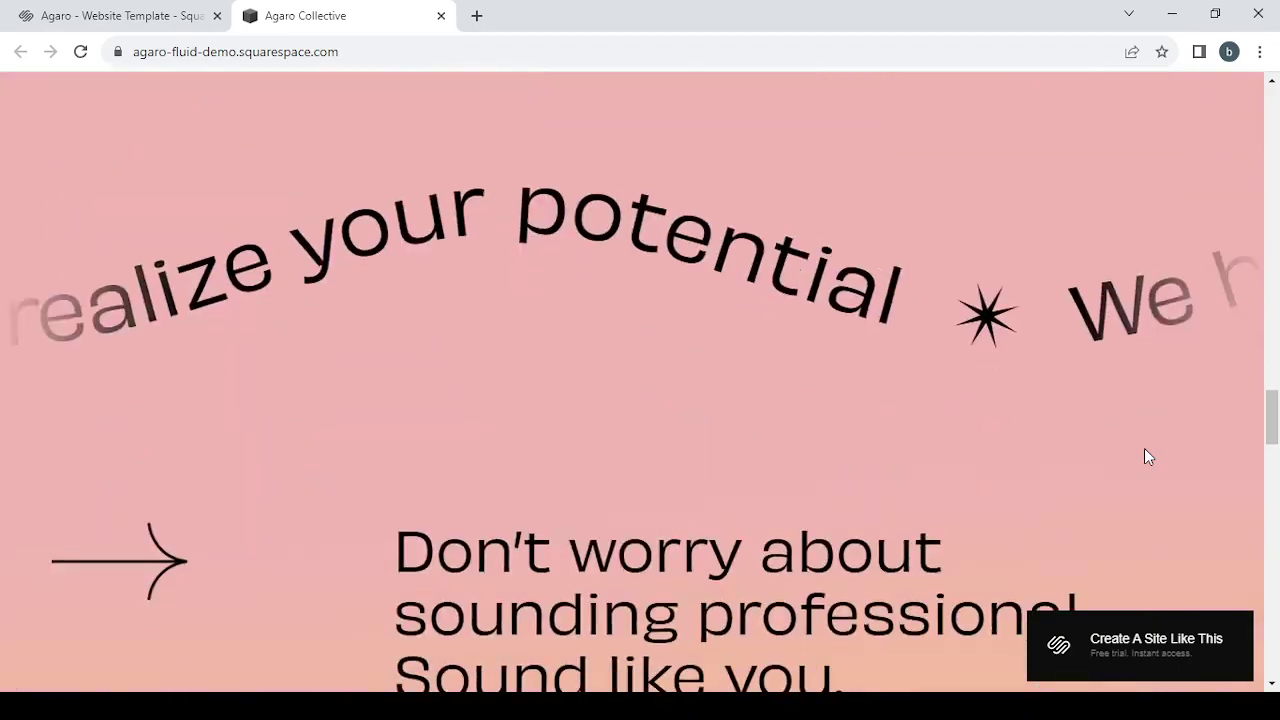
{"action": "scroll", "coordinate": [1147, 454], "scroll_direction": "down", "scroll_amount": 2}
{"action": "scroll", "coordinate": [1146, 444], "scroll_direction": "down", "scroll_amount": 20}
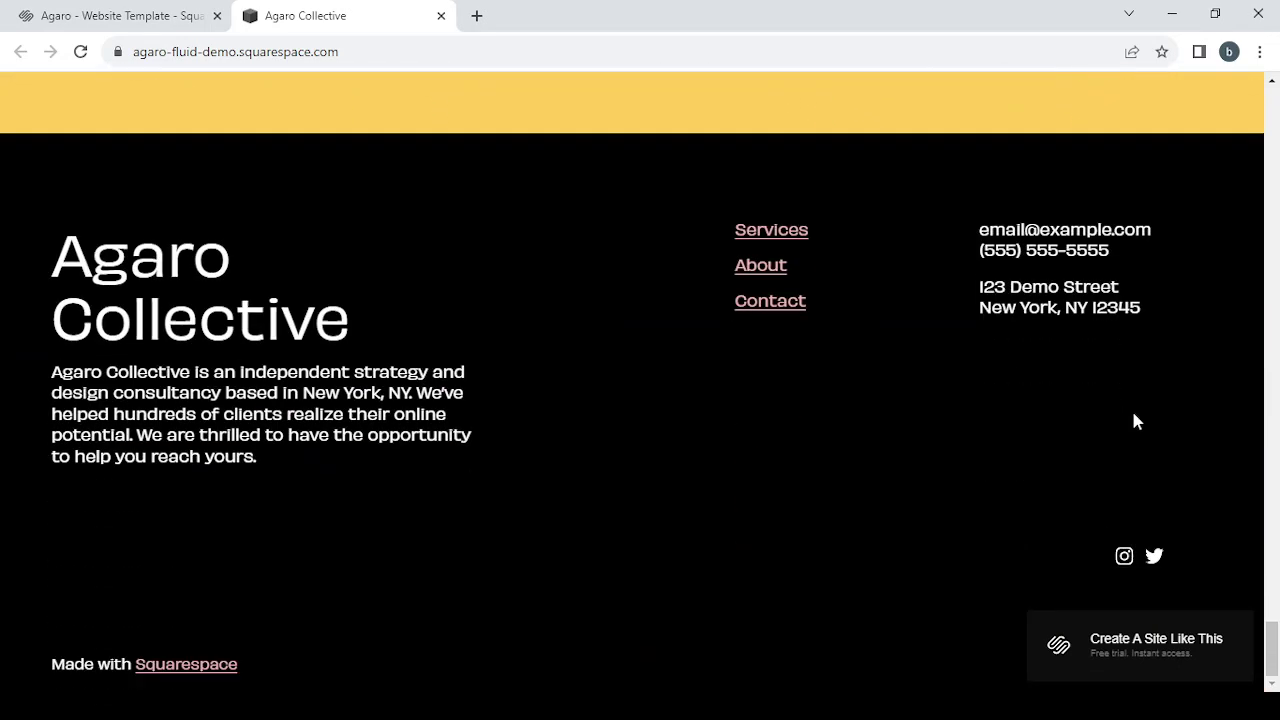
{"action": "scroll", "coordinate": [1134, 414], "scroll_direction": "up", "scroll_amount": 20}
{"action": "scroll", "coordinate": [1134, 420], "scroll_direction": "up", "scroll_amount": 10}
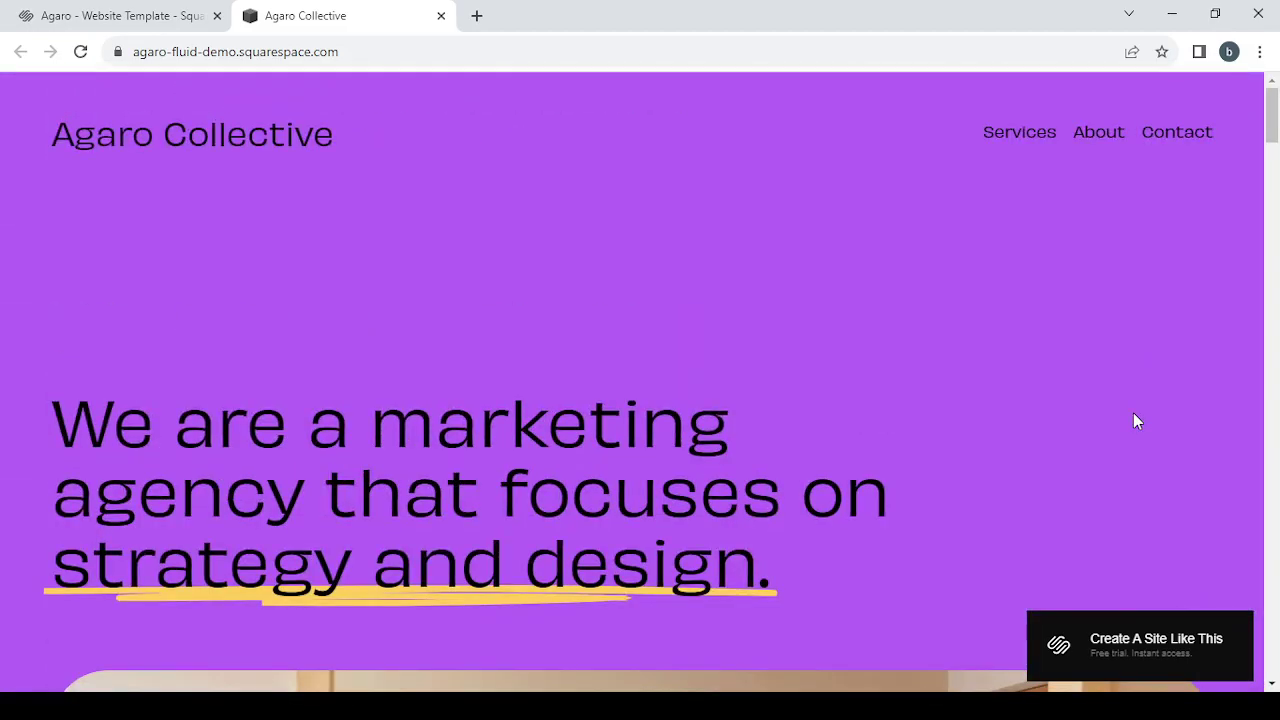
{"action": "left_click", "coordinate": [441, 16]}
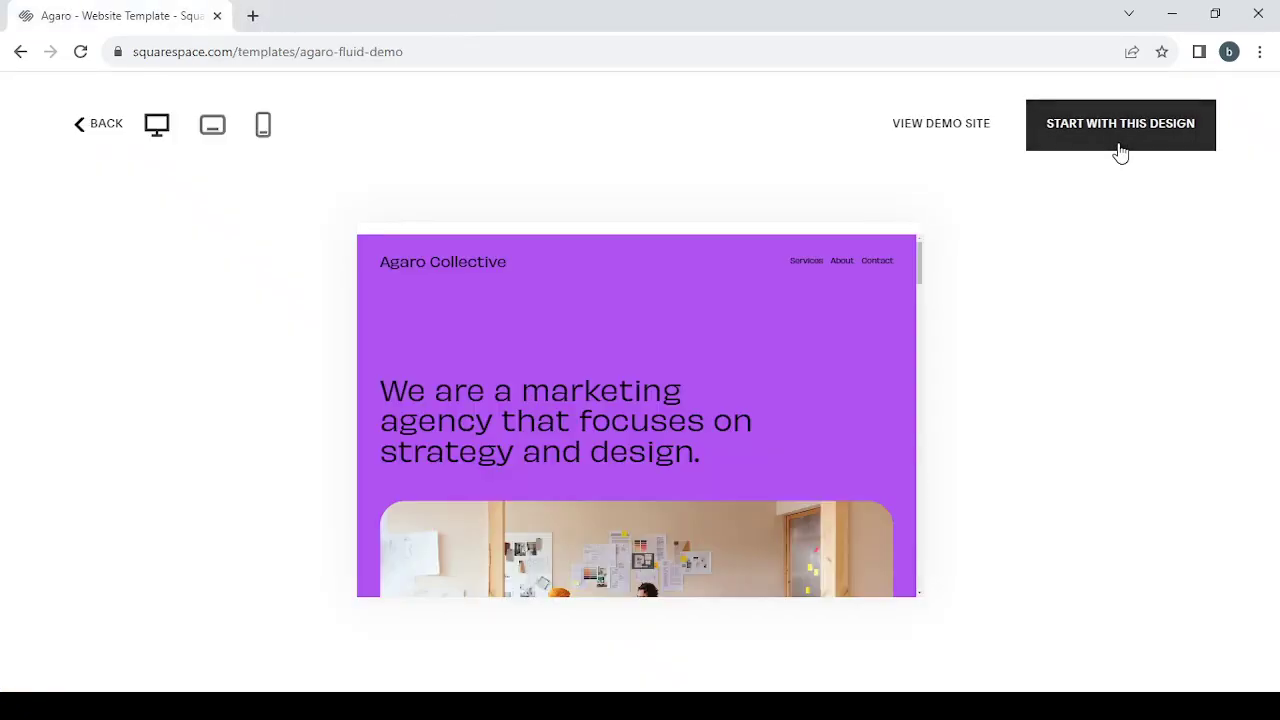
Start a new site from the Agaro design.
{"action": "left_click", "coordinate": [1120, 152]}
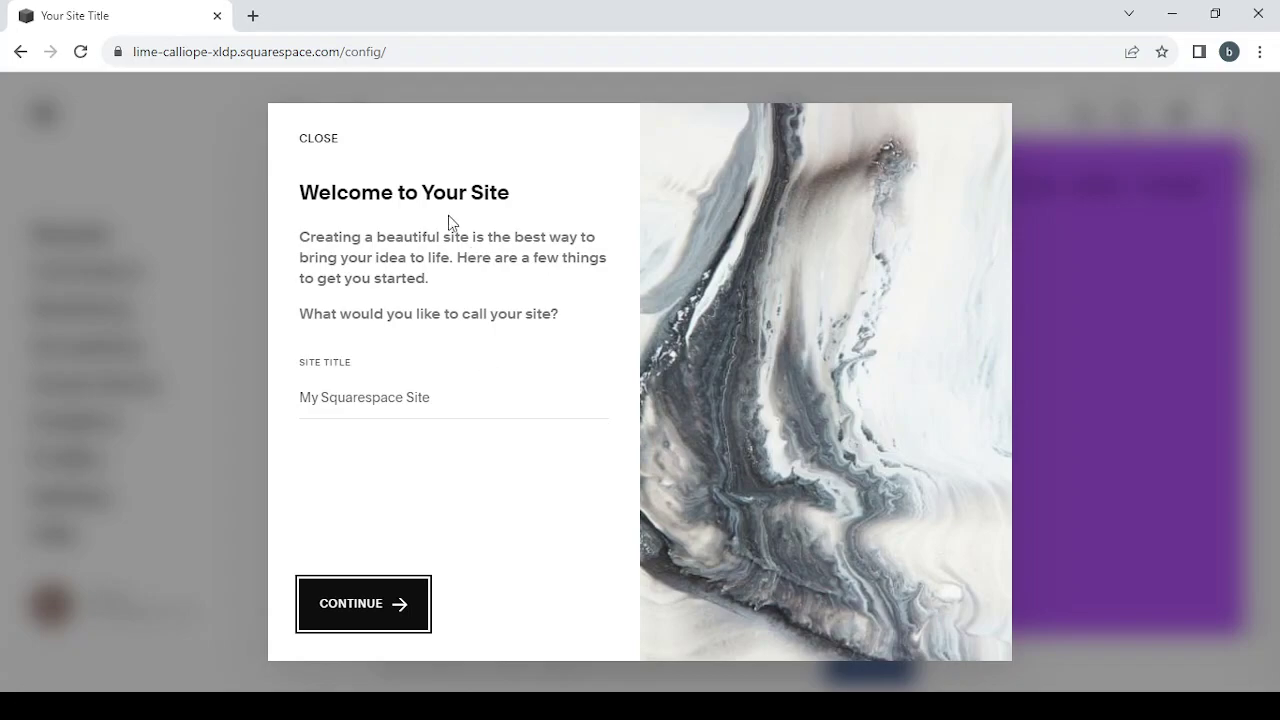
Title the site 'Digital Marketing and Social Media Consulting' and continue to the Edit Pages step.
{"action": "left_click", "coordinate": [429, 390]}
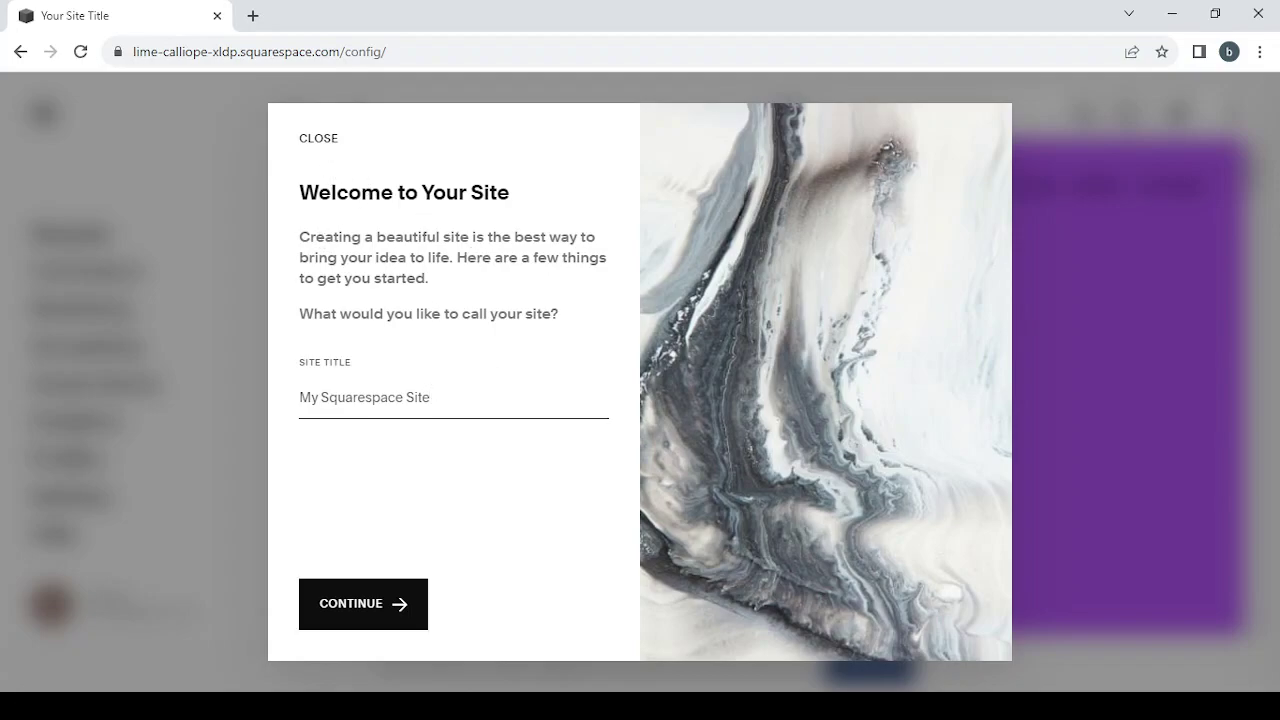
{"action": "key", "text": "alt+Tab"}
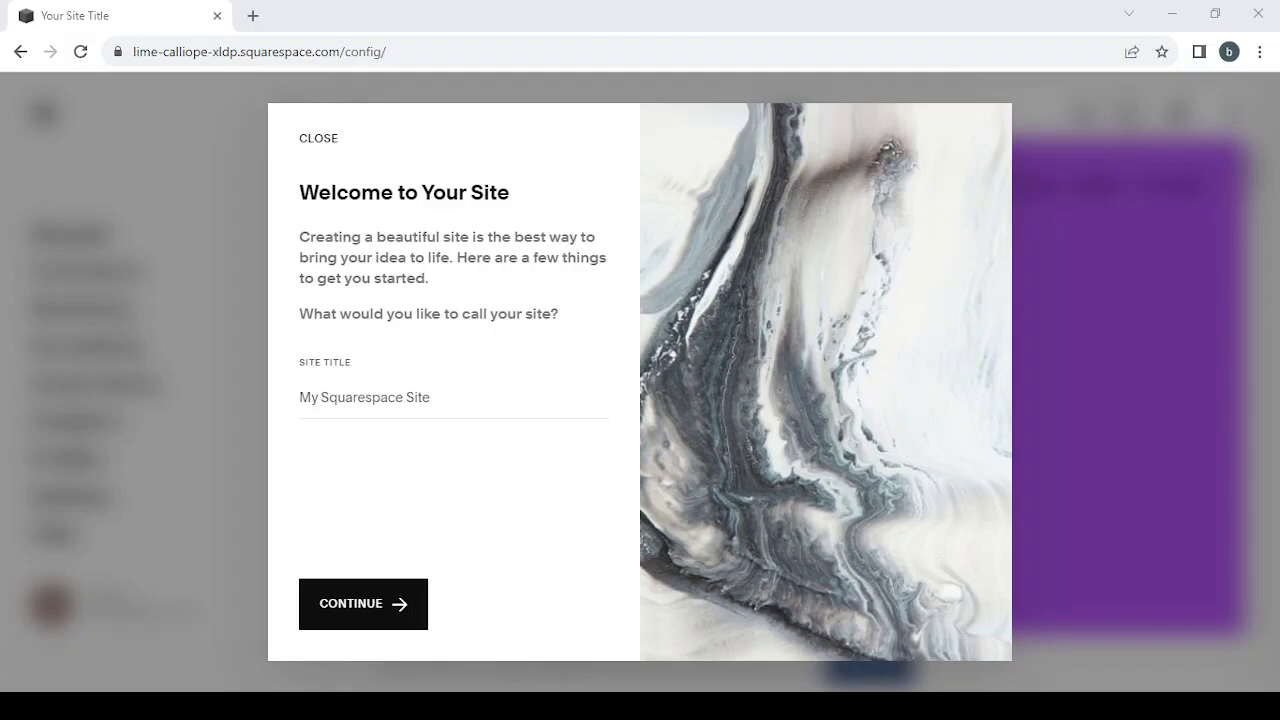
{"action": "key", "text": "alt+Tab"}
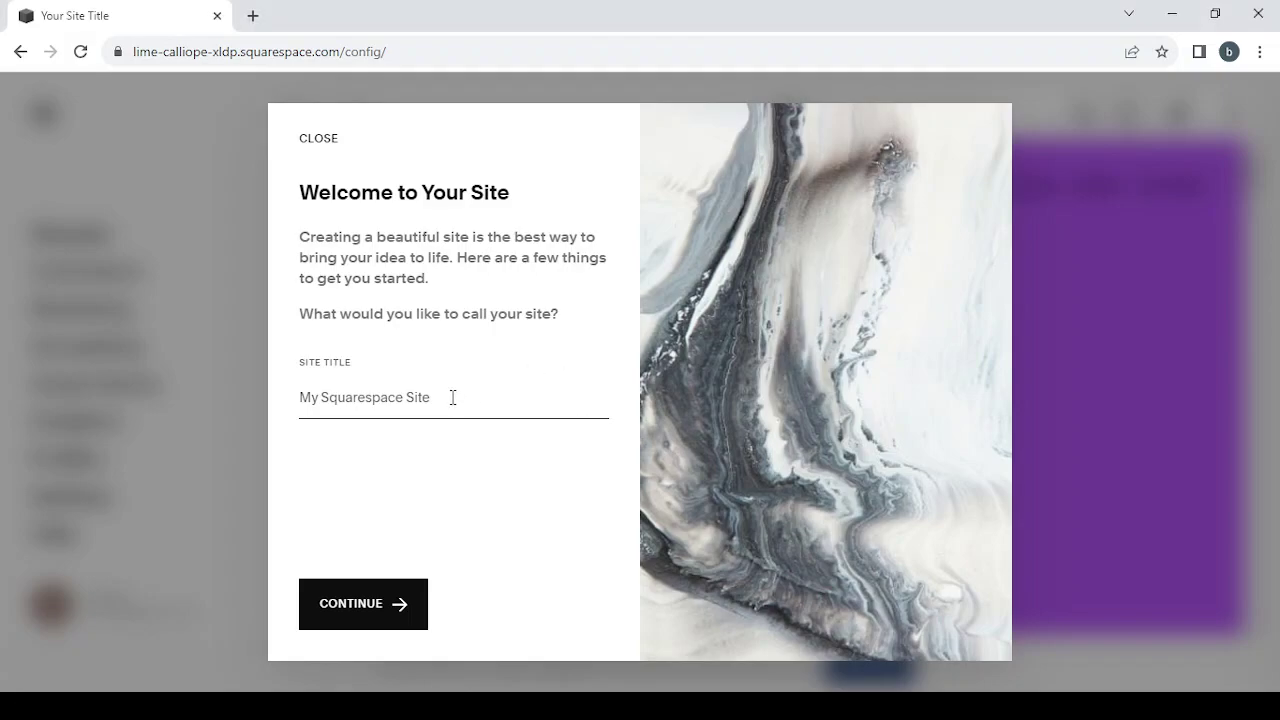
{"action": "type", "text": "Digital Marketing and Social Media Consulting"}
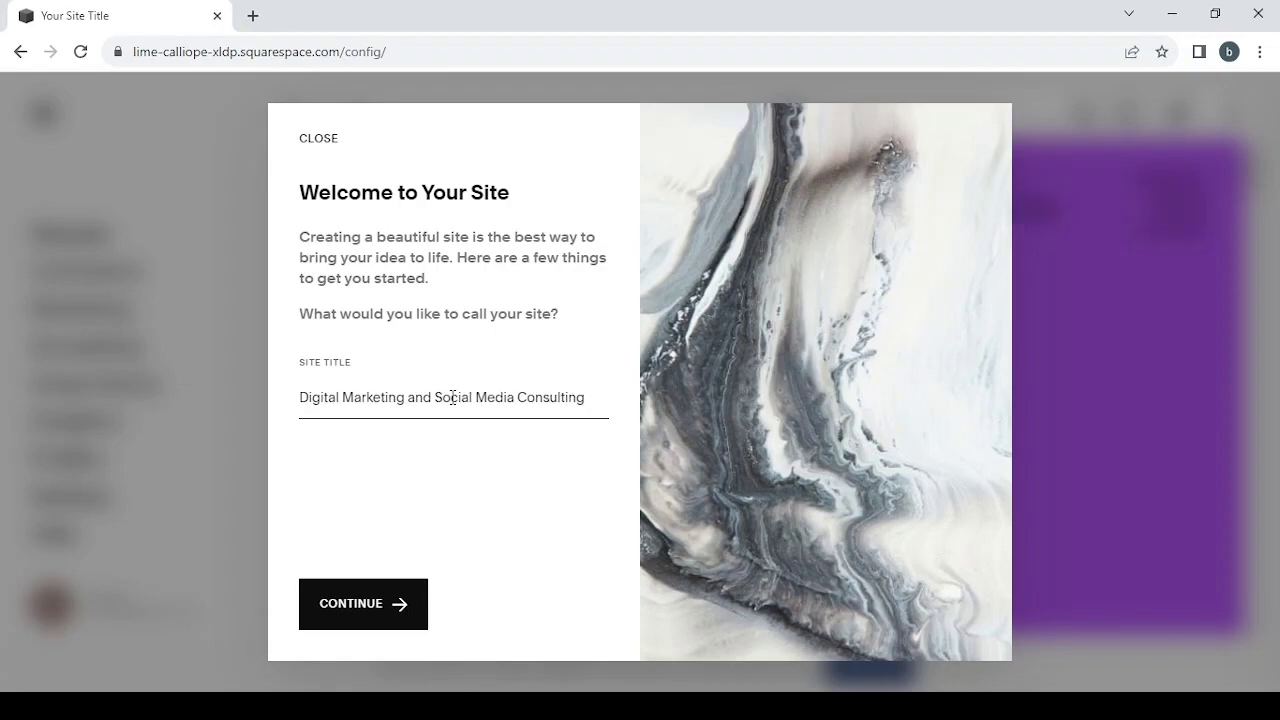
{"action": "left_click", "coordinate": [380, 603]}
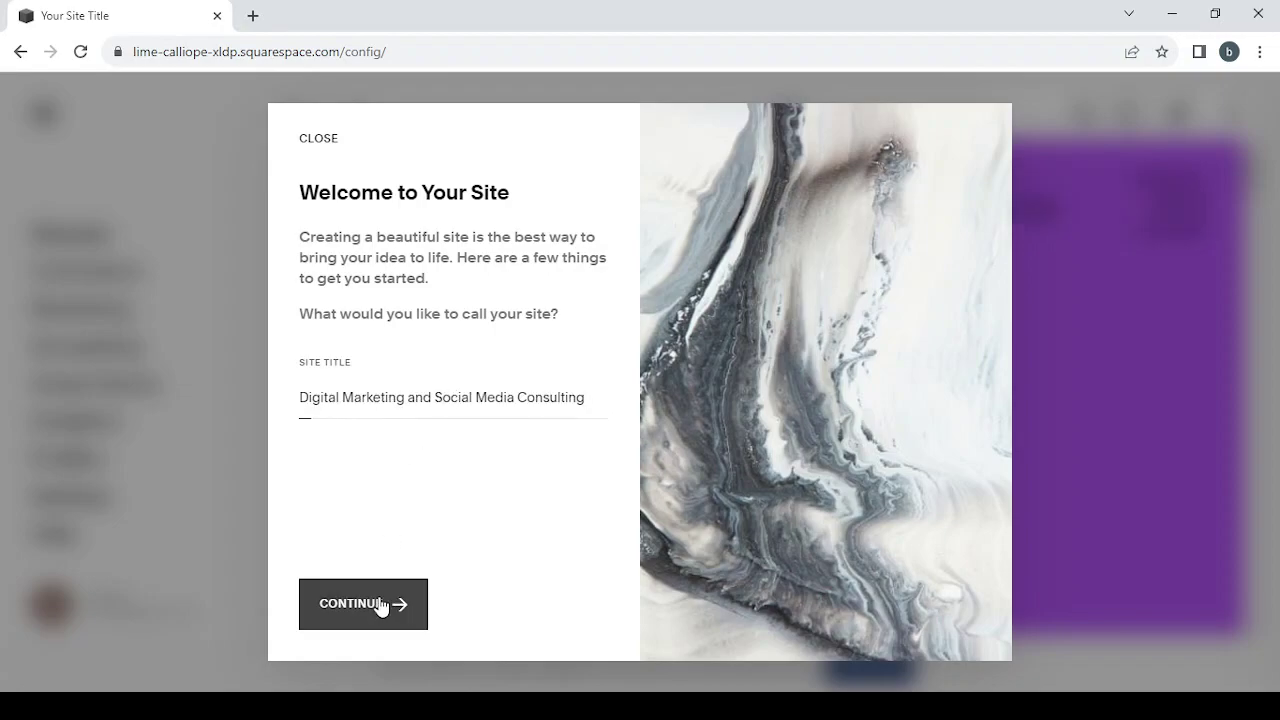
Close the tour, review the Pages list (Services, About, Contact, Home), then go back home.
{"action": "left_click", "coordinate": [318, 140]}
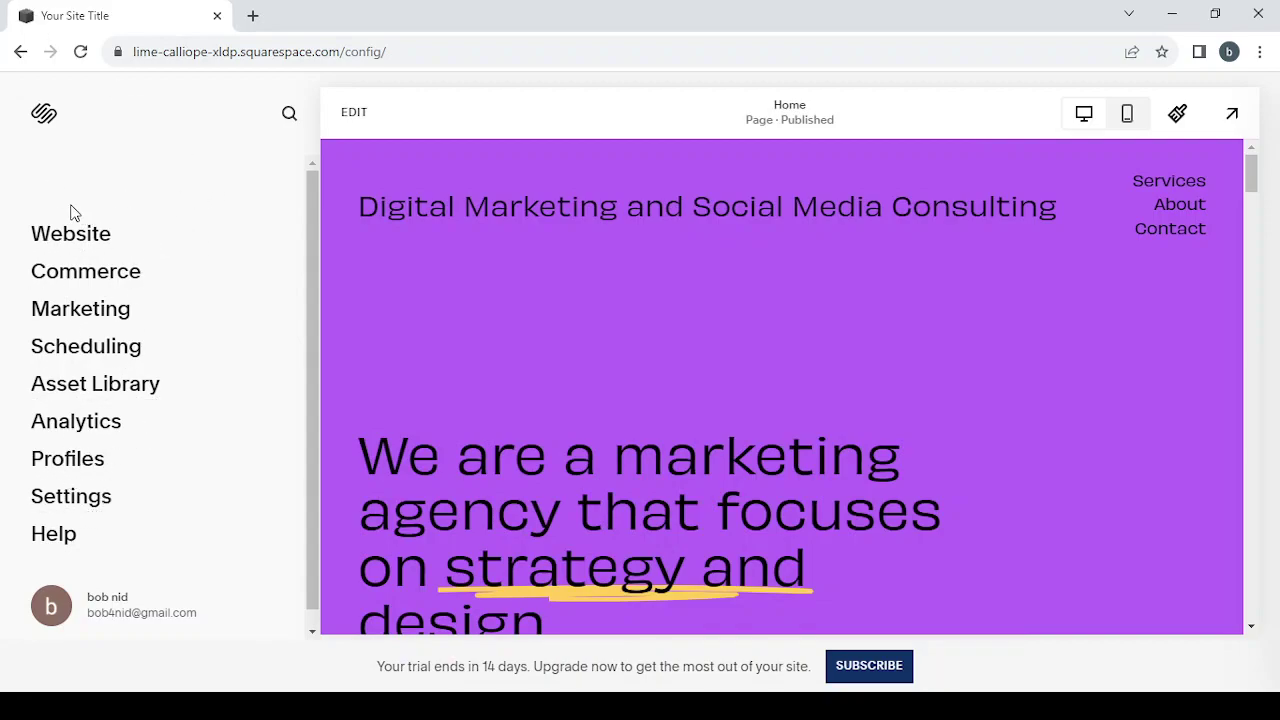
{"action": "left_click", "coordinate": [73, 238]}
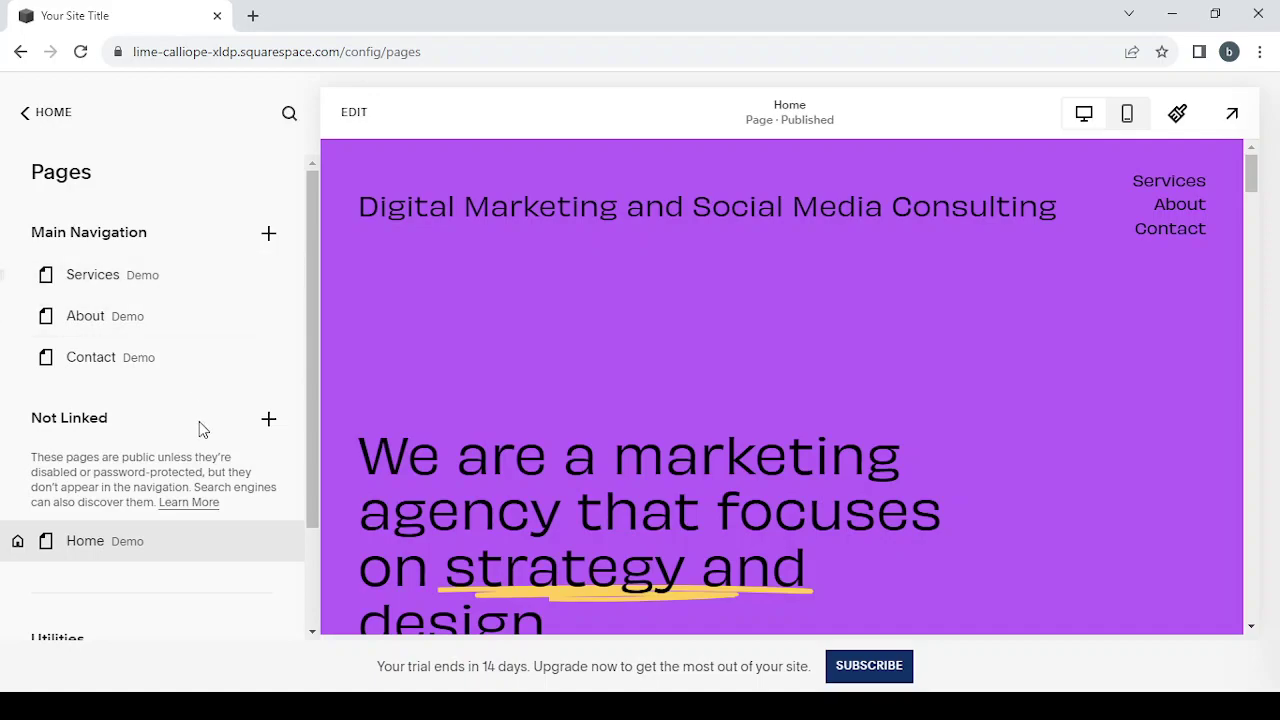
{"action": "left_click", "coordinate": [31, 117]}
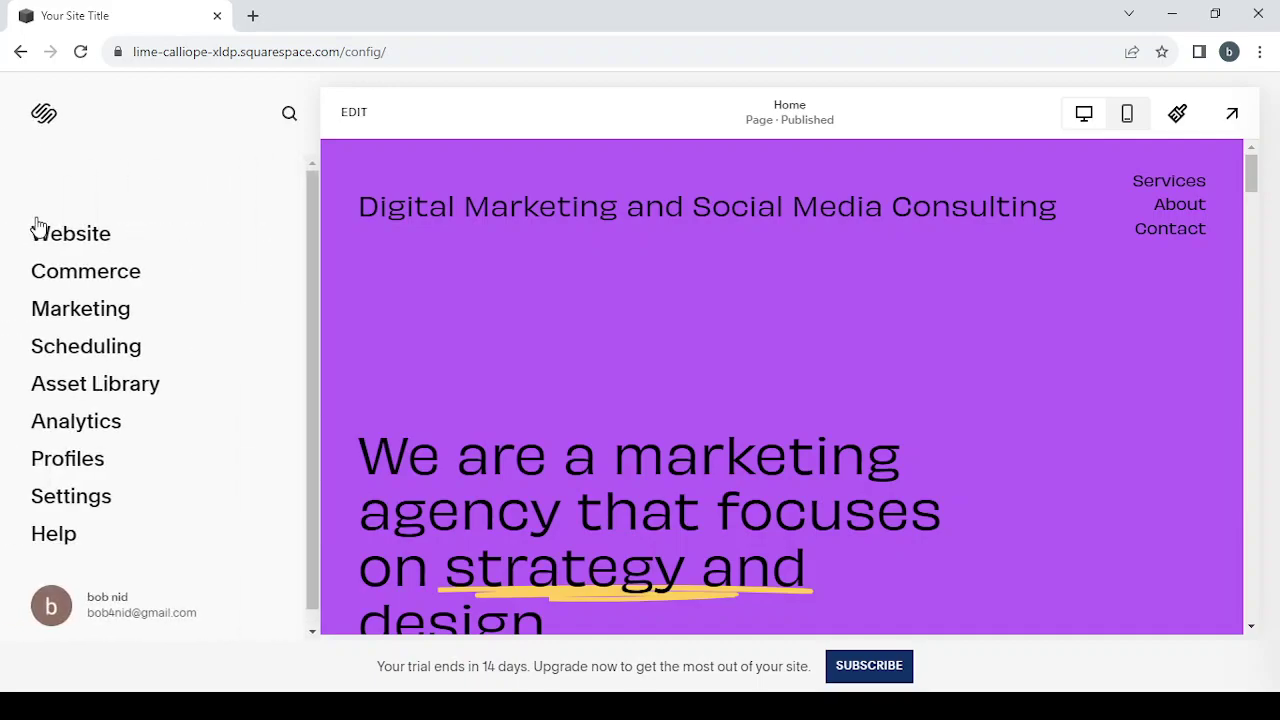
Check the Commerce store-setup checklist at 0%, then return to the dashboard home.
{"action": "left_click", "coordinate": [91, 289]}
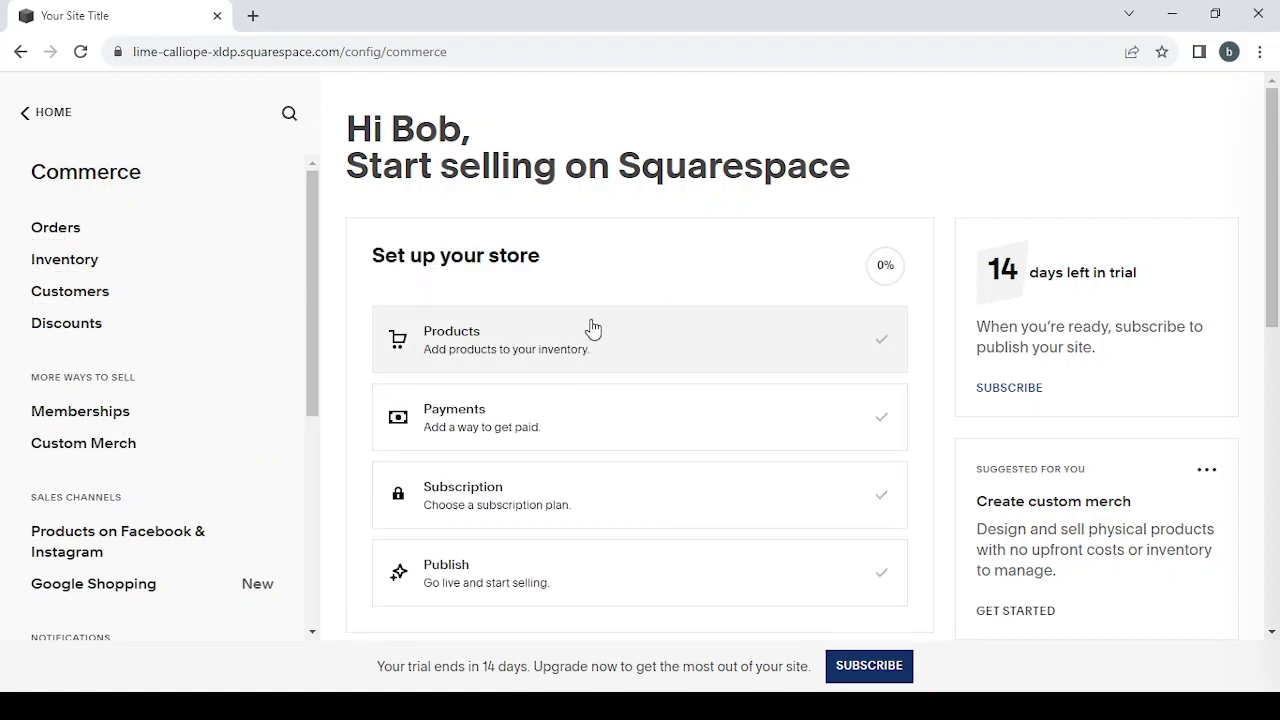
{"action": "scroll", "coordinate": [588, 458], "scroll_direction": "down", "scroll_amount": 2}
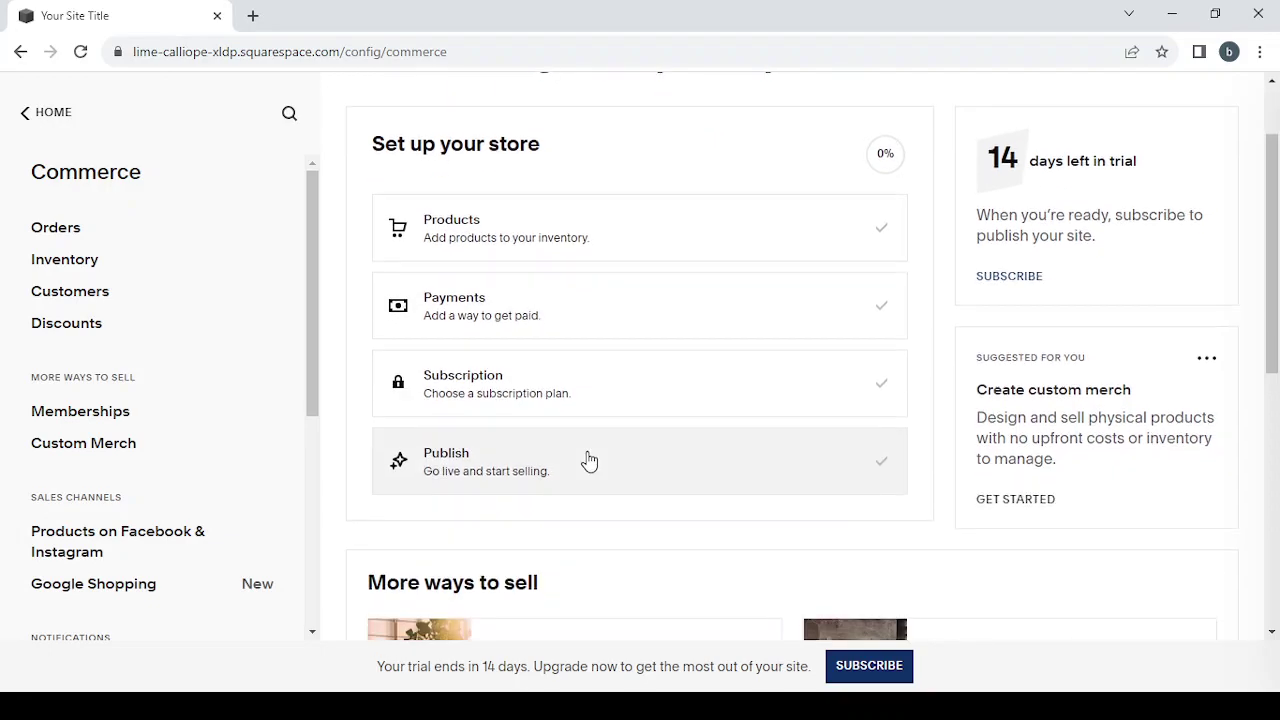
{"action": "scroll", "coordinate": [586, 457], "scroll_direction": "up", "scroll_amount": 2}
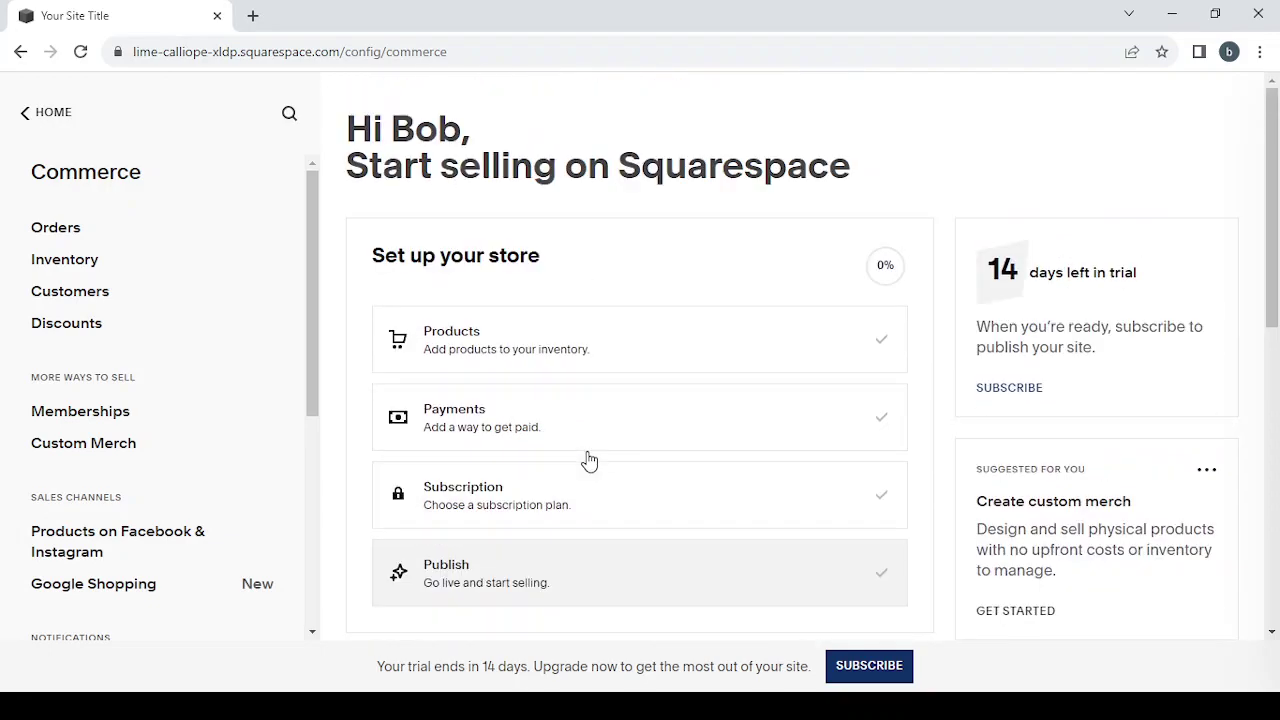
{"action": "left_click", "coordinate": [37, 117]}
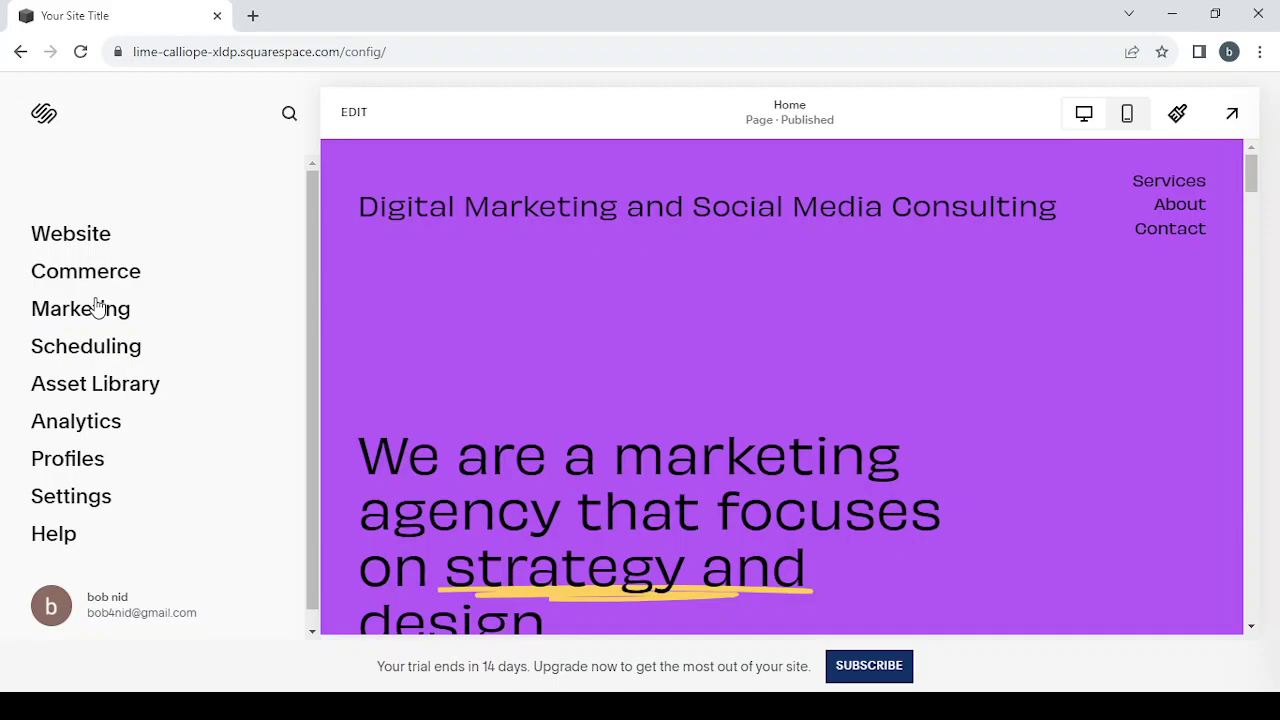
{"action": "scroll", "coordinate": [226, 320], "scroll_direction": "down", "scroll_amount": 1}
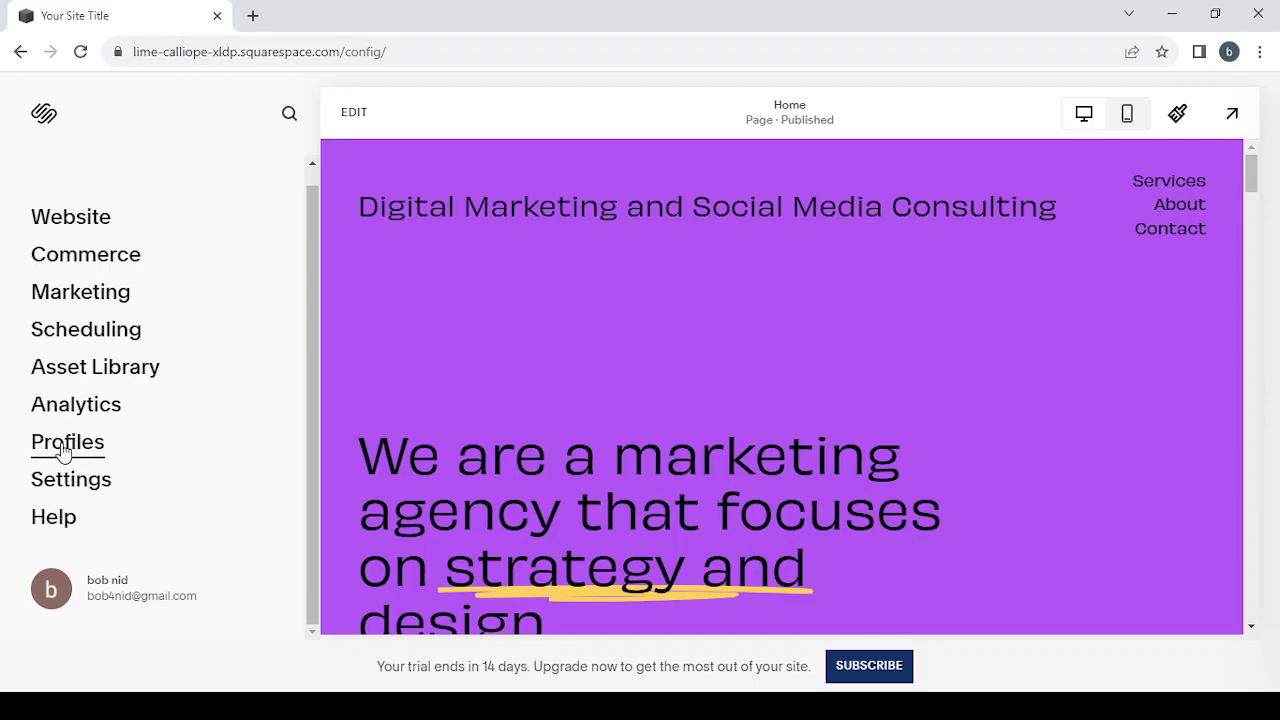
Open Settings and scroll down to the Commerce group with Store Payments.
{"action": "left_click", "coordinate": [65, 487]}
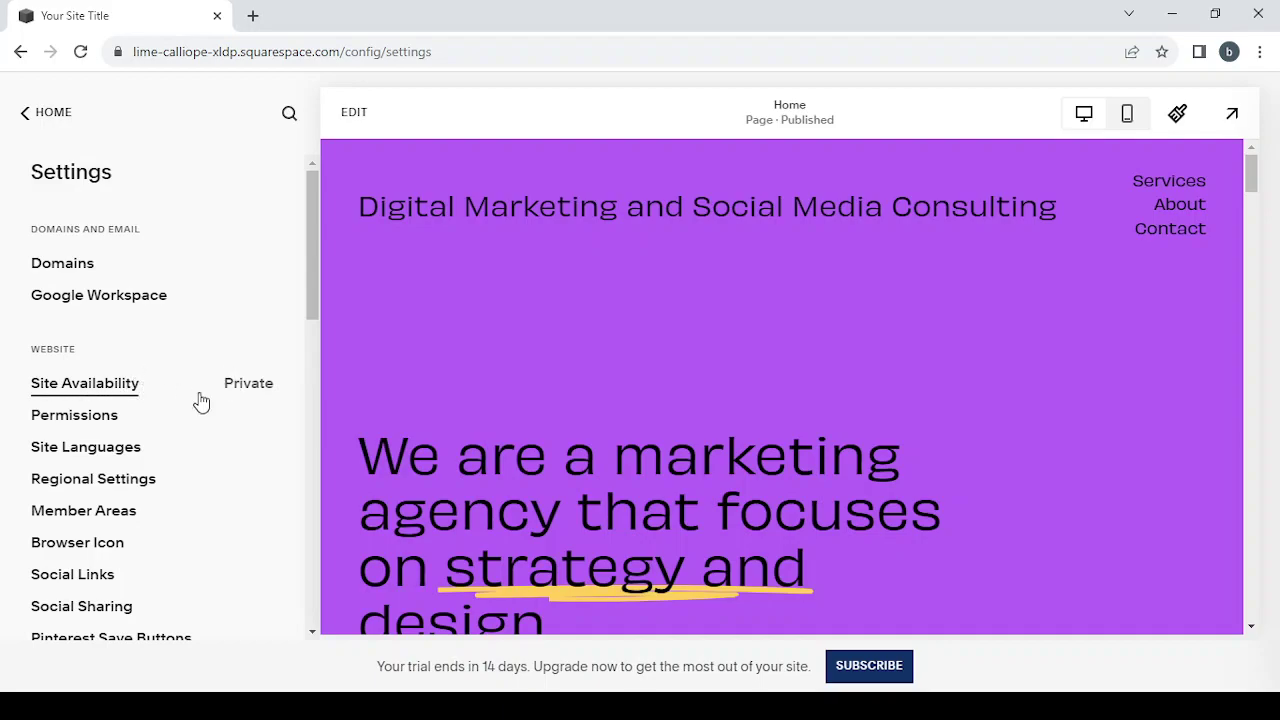
{"action": "scroll", "coordinate": [248, 342], "scroll_direction": "down", "scroll_amount": 2}
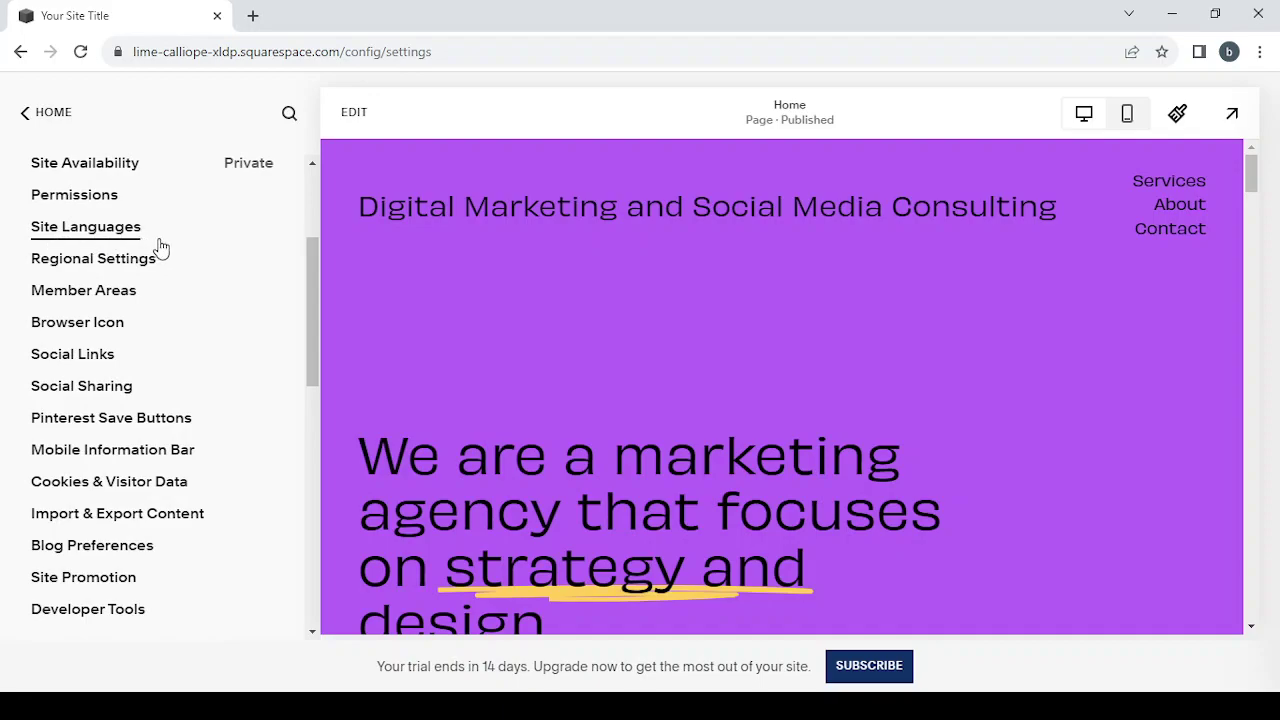
{"action": "scroll", "coordinate": [229, 331], "scroll_direction": "down", "scroll_amount": 1}
{"action": "scroll", "coordinate": [229, 331], "scroll_direction": "down", "scroll_amount": 3}
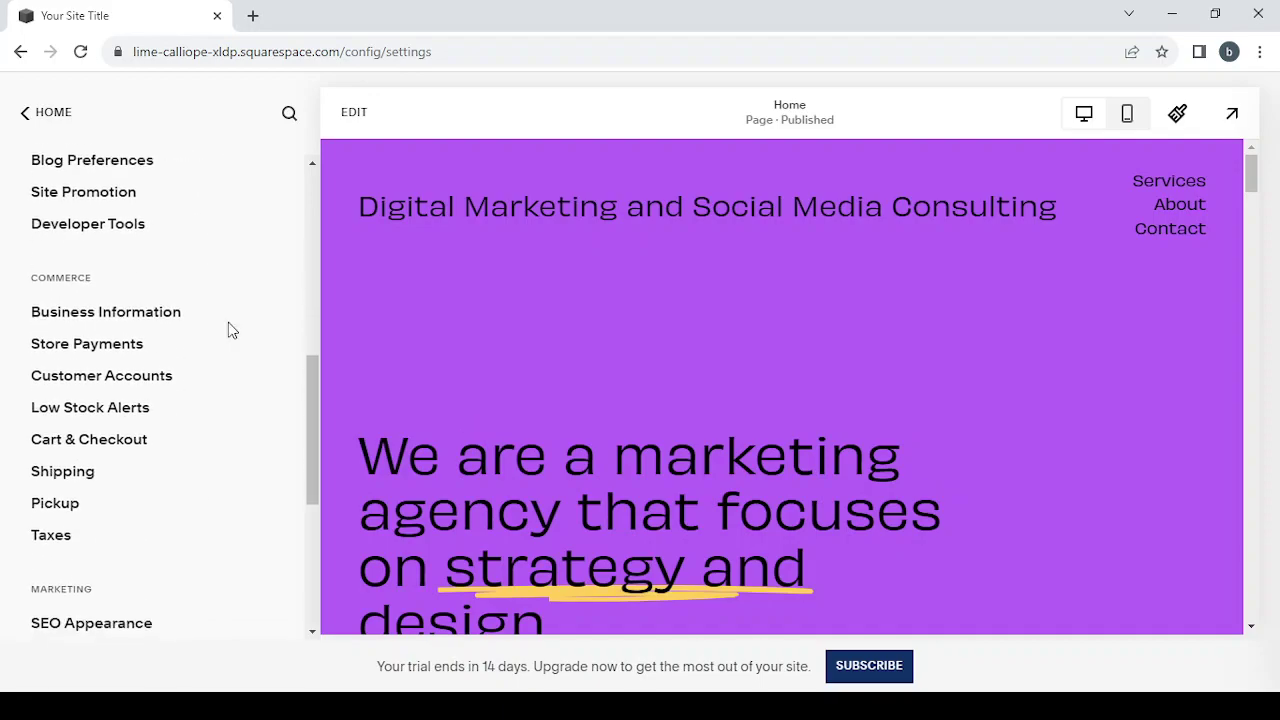
Open Store Payments under Commerce and review the Stripe, PayPal and Square processor options.
{"action": "left_click", "coordinate": [95, 339]}
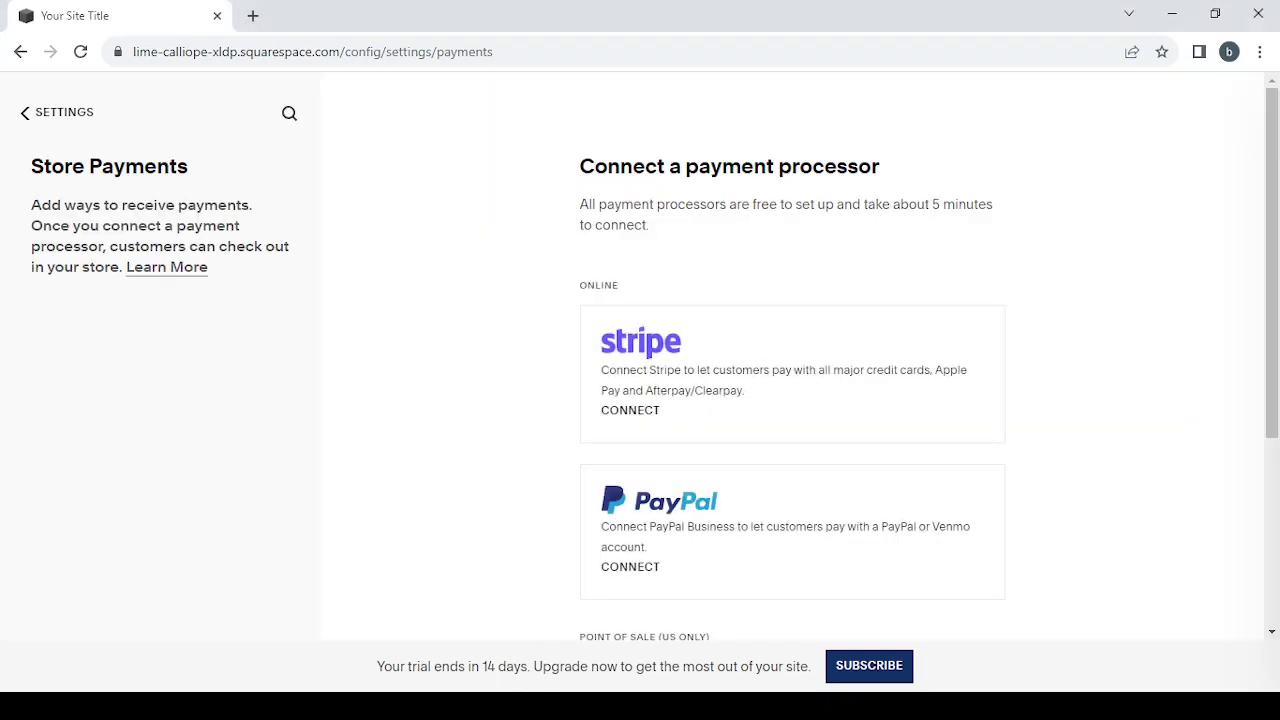
{"action": "scroll", "coordinate": [697, 380], "scroll_direction": "down", "scroll_amount": 1}
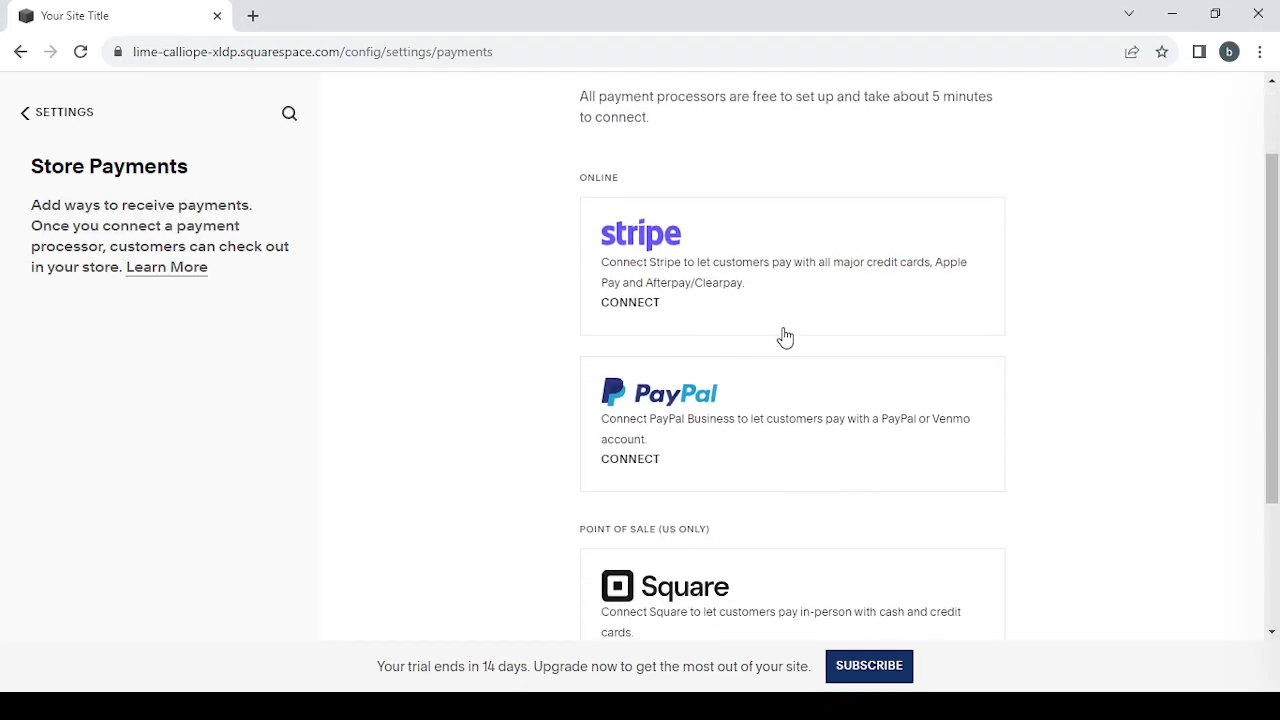
{"action": "scroll", "coordinate": [785, 338], "scroll_direction": "down", "scroll_amount": 1}
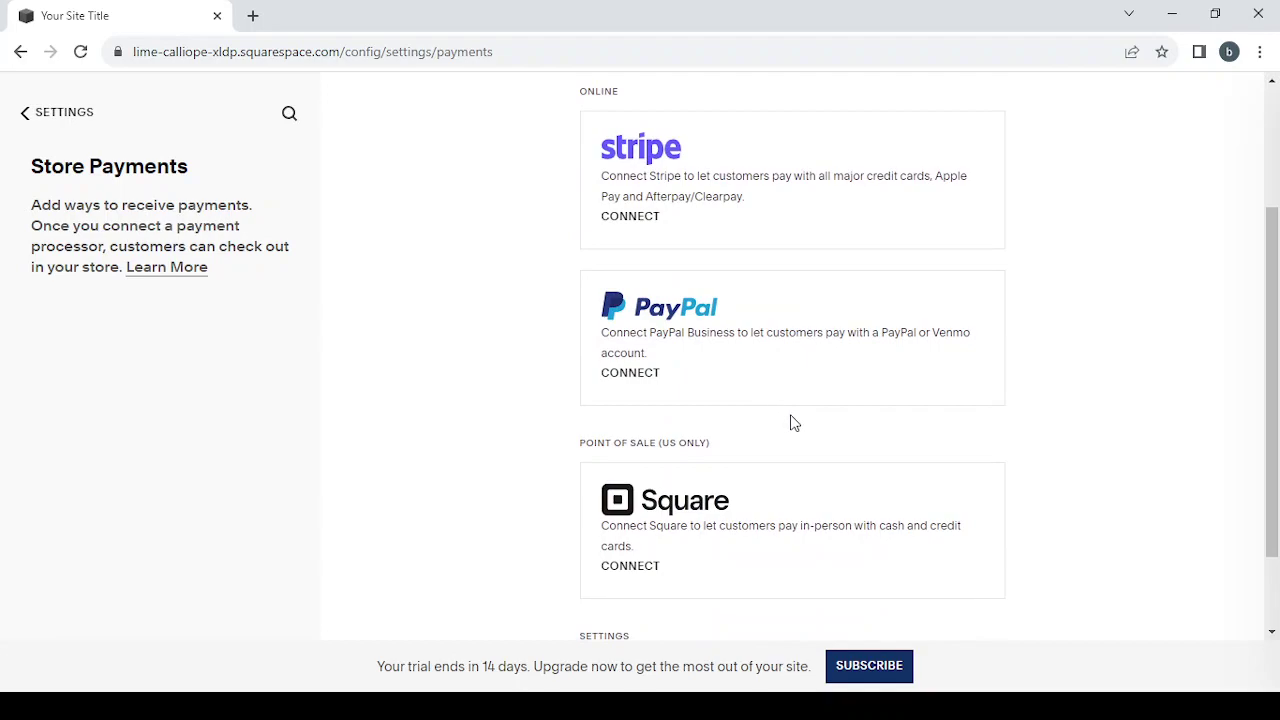
{"action": "scroll", "coordinate": [790, 422], "scroll_direction": "down", "scroll_amount": 1}
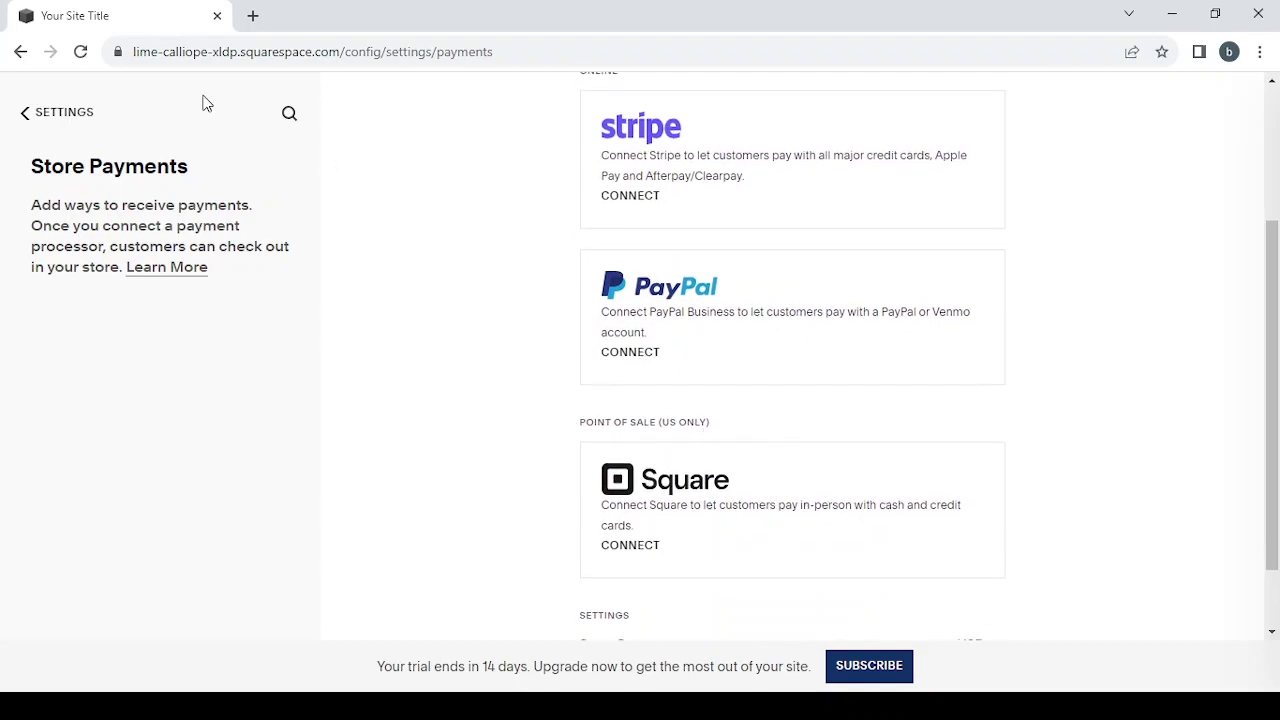